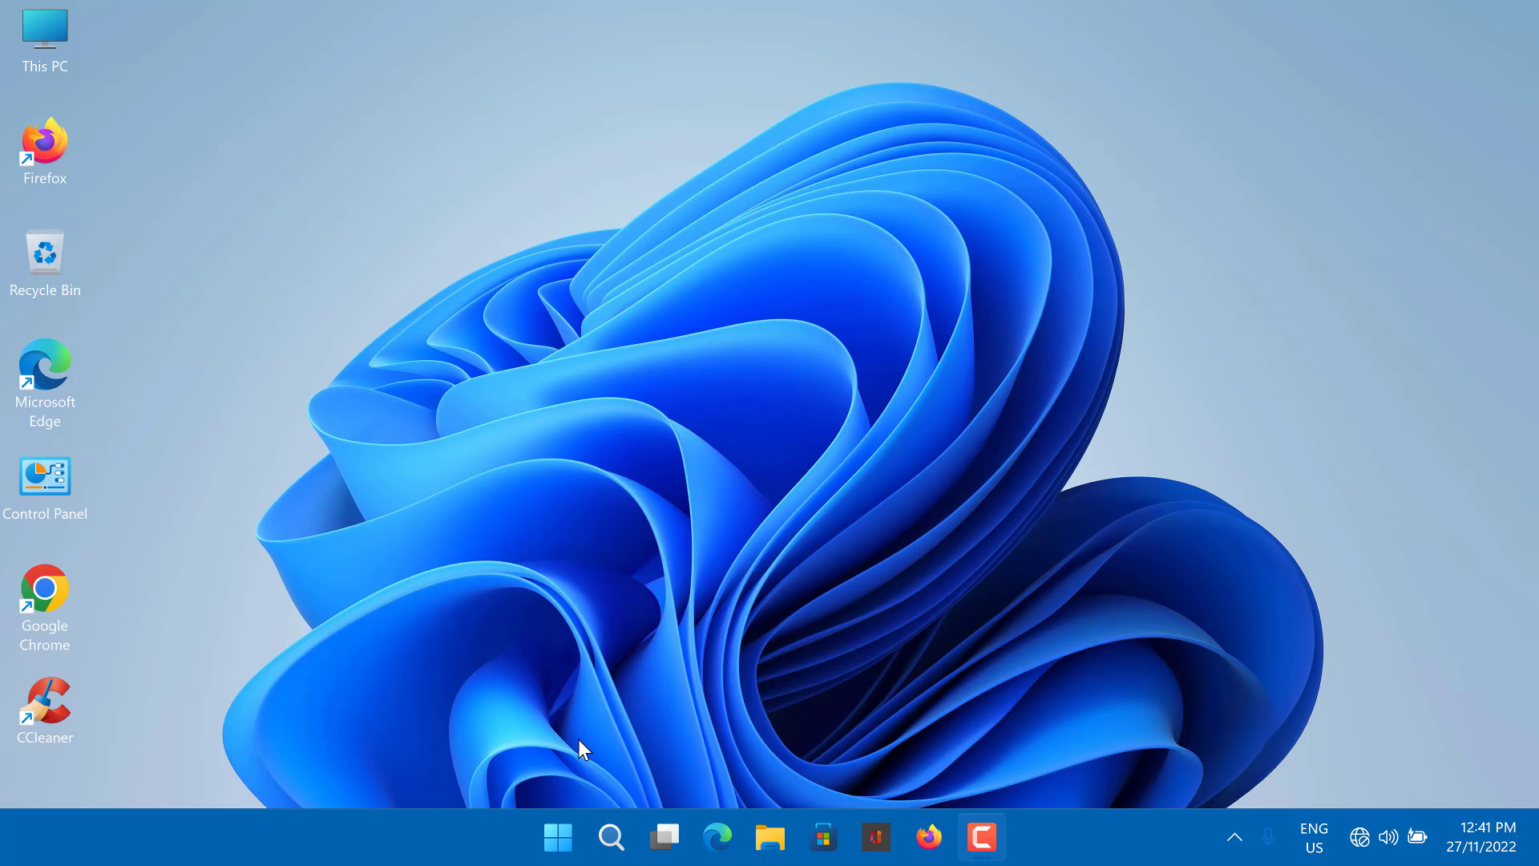
# Step: Launch Settings from Start and go to System > Troubleshoot
pyautogui.click(557, 837)
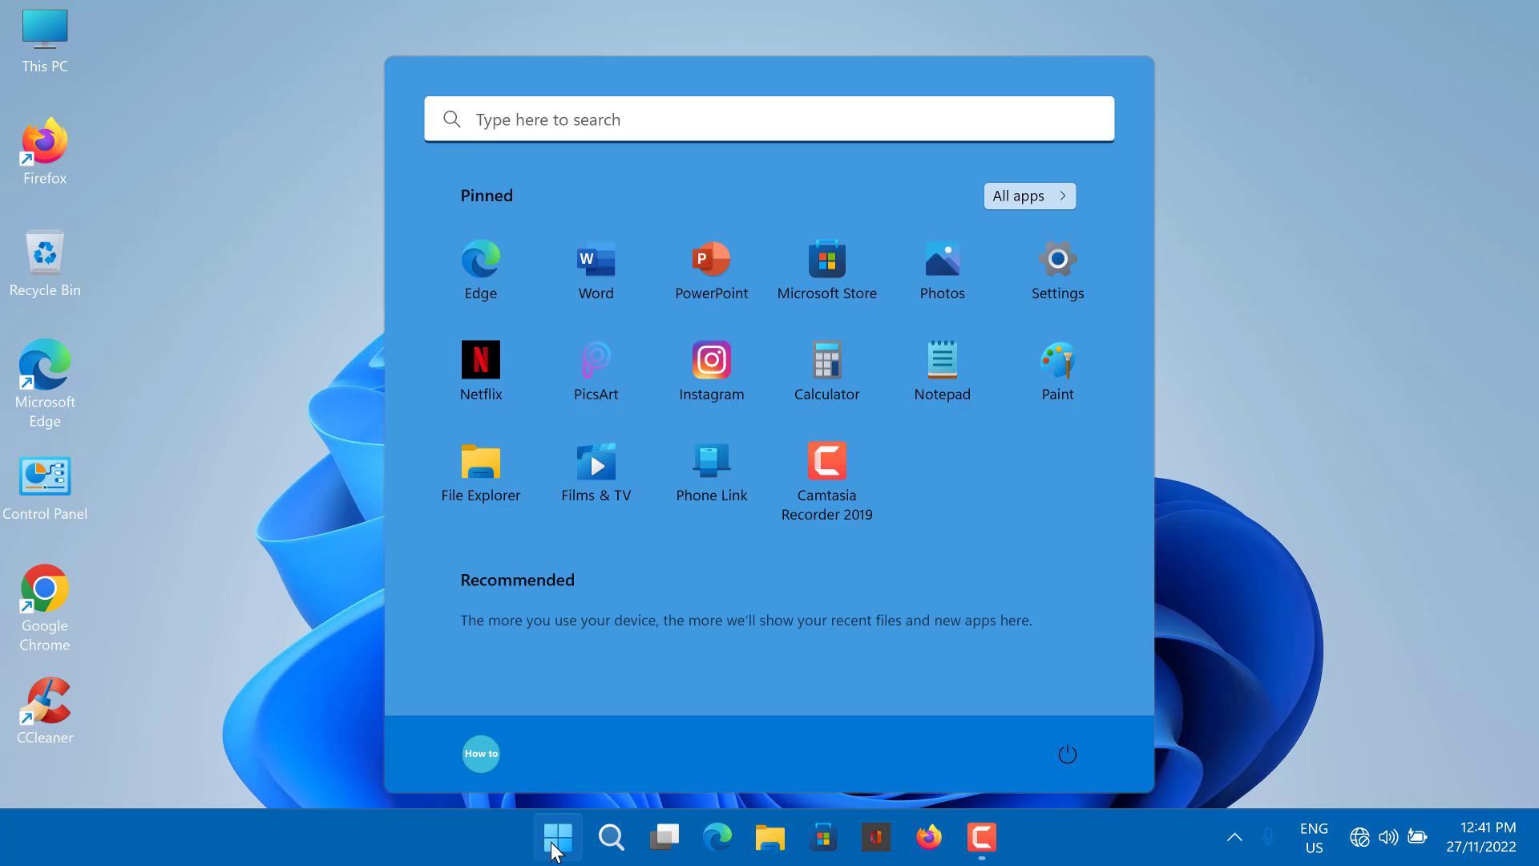
pyautogui.click(1060, 275)
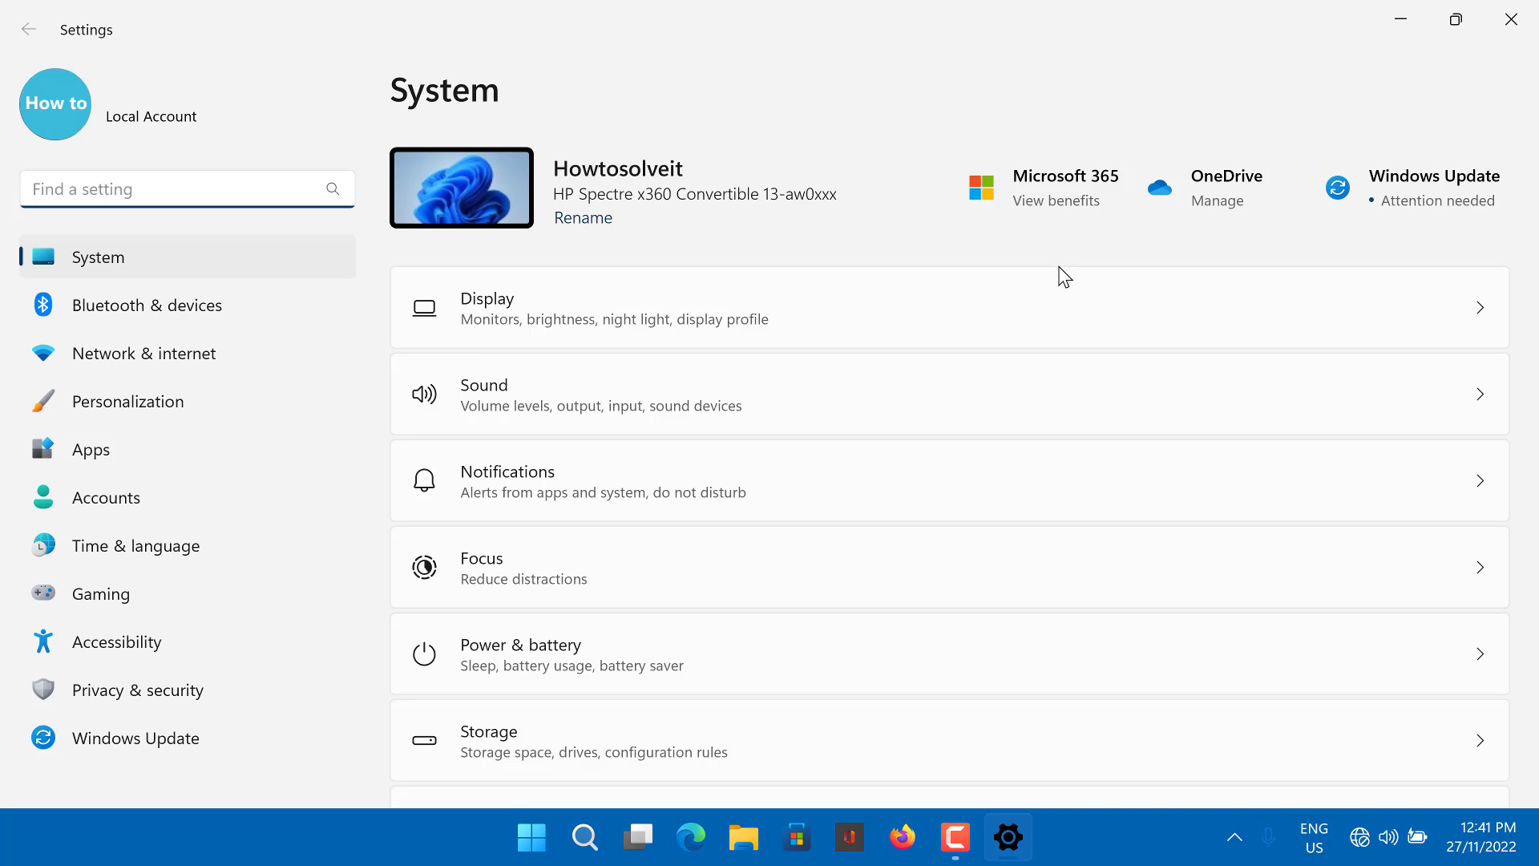
pyautogui.click(89, 258)
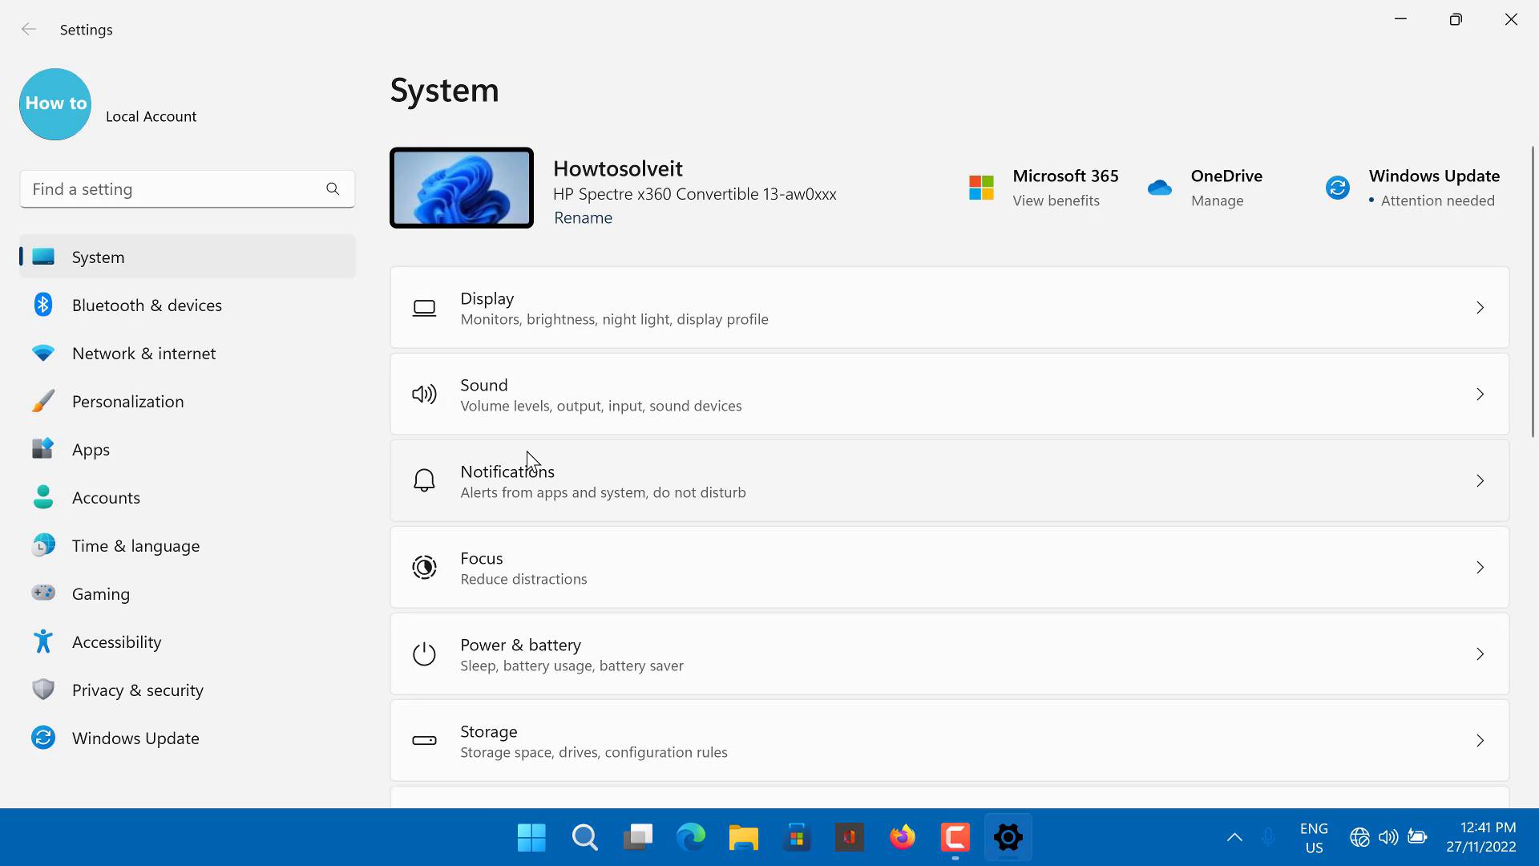
pyautogui.scroll(-1, 530, 460)
pyautogui.scroll(-2, 528, 455)
pyautogui.scroll(-3, 528, 456)
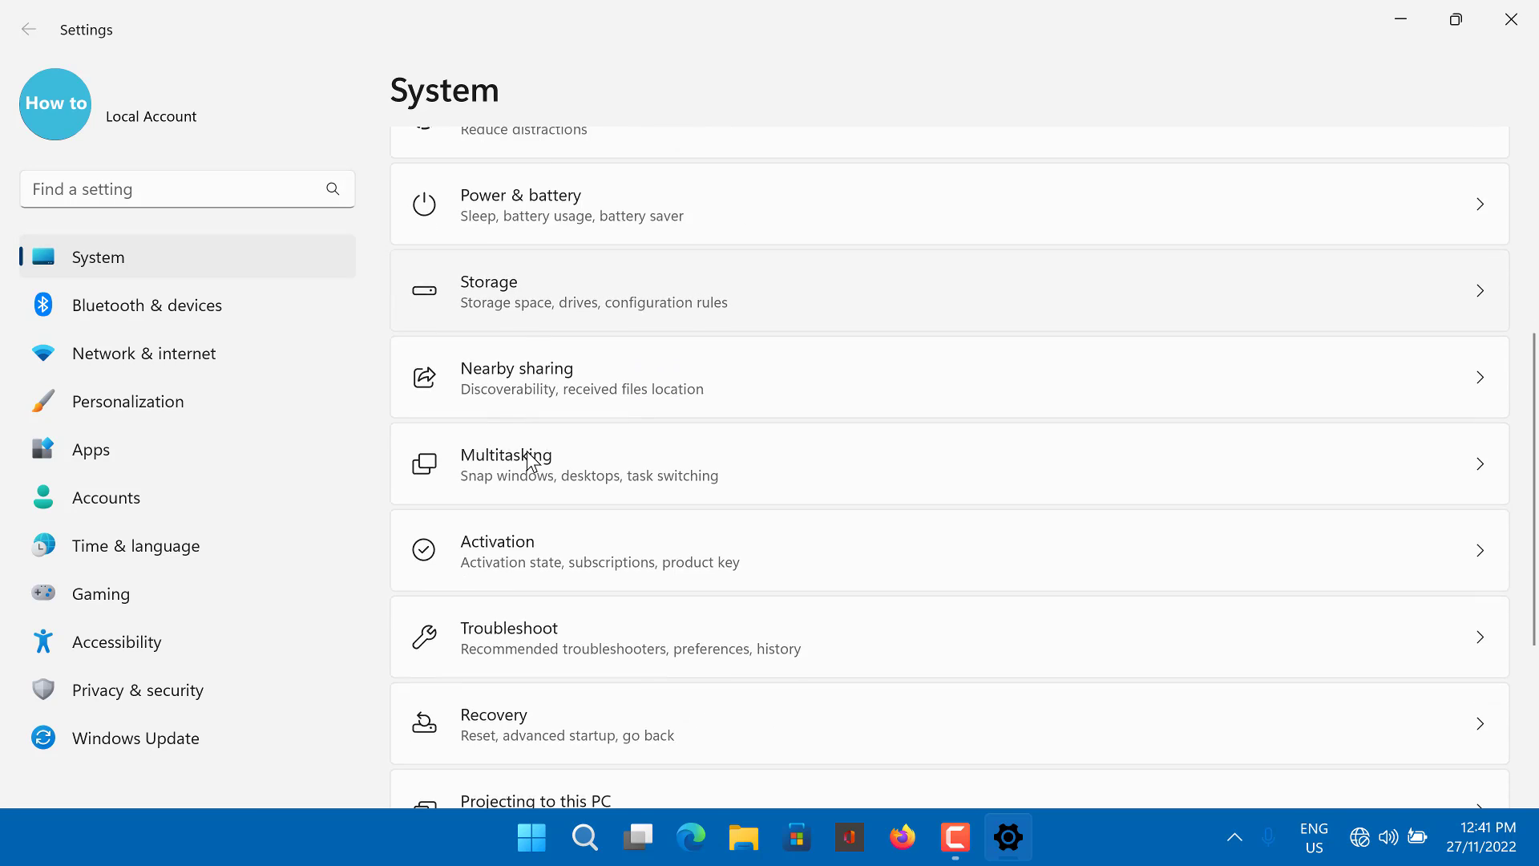
pyautogui.scroll(-2, 530, 460)
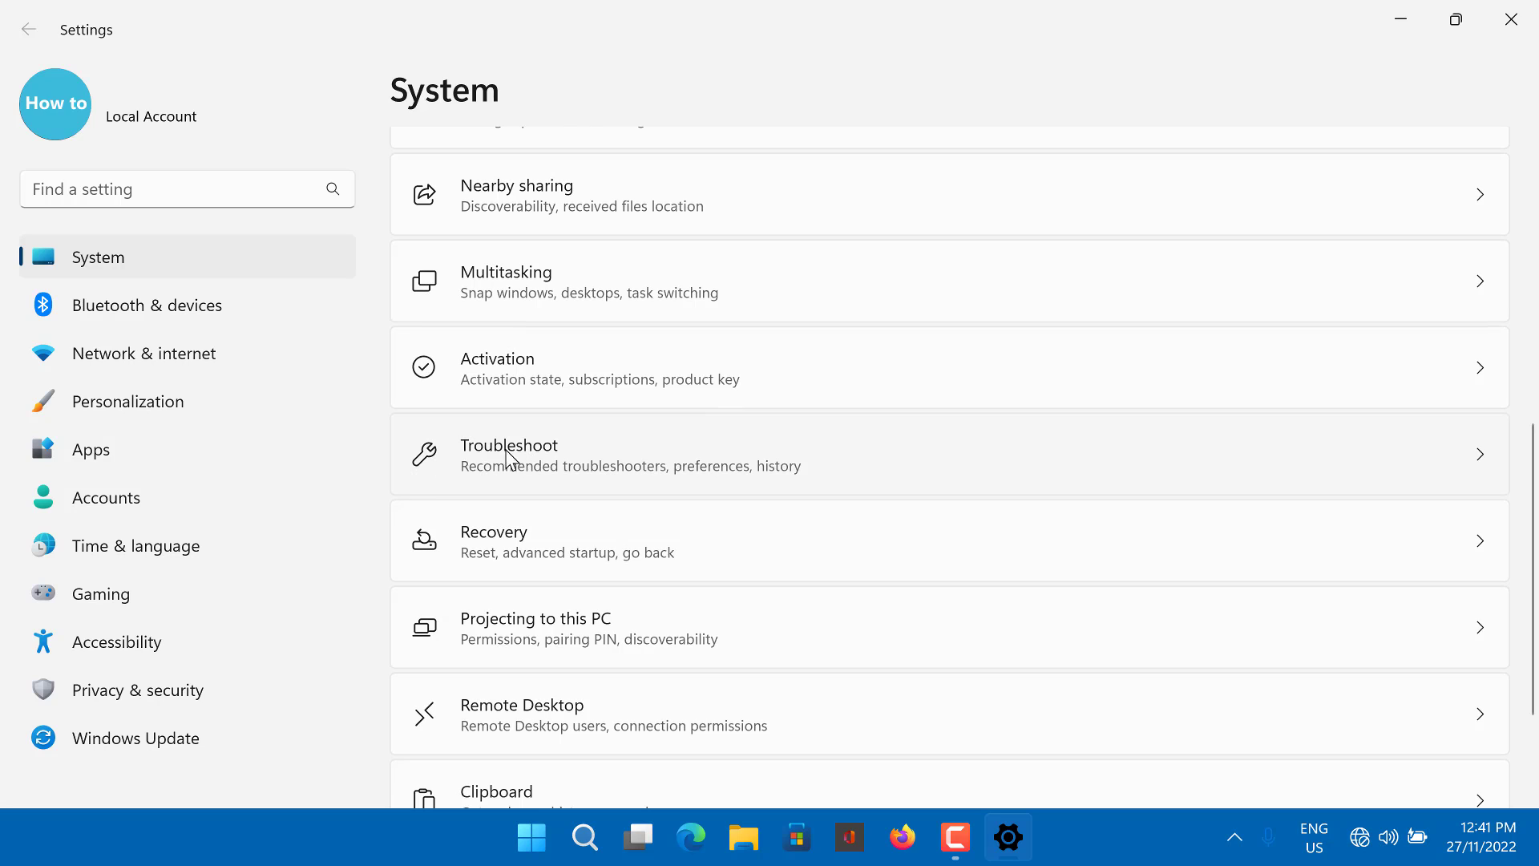
pyautogui.click(519, 463)
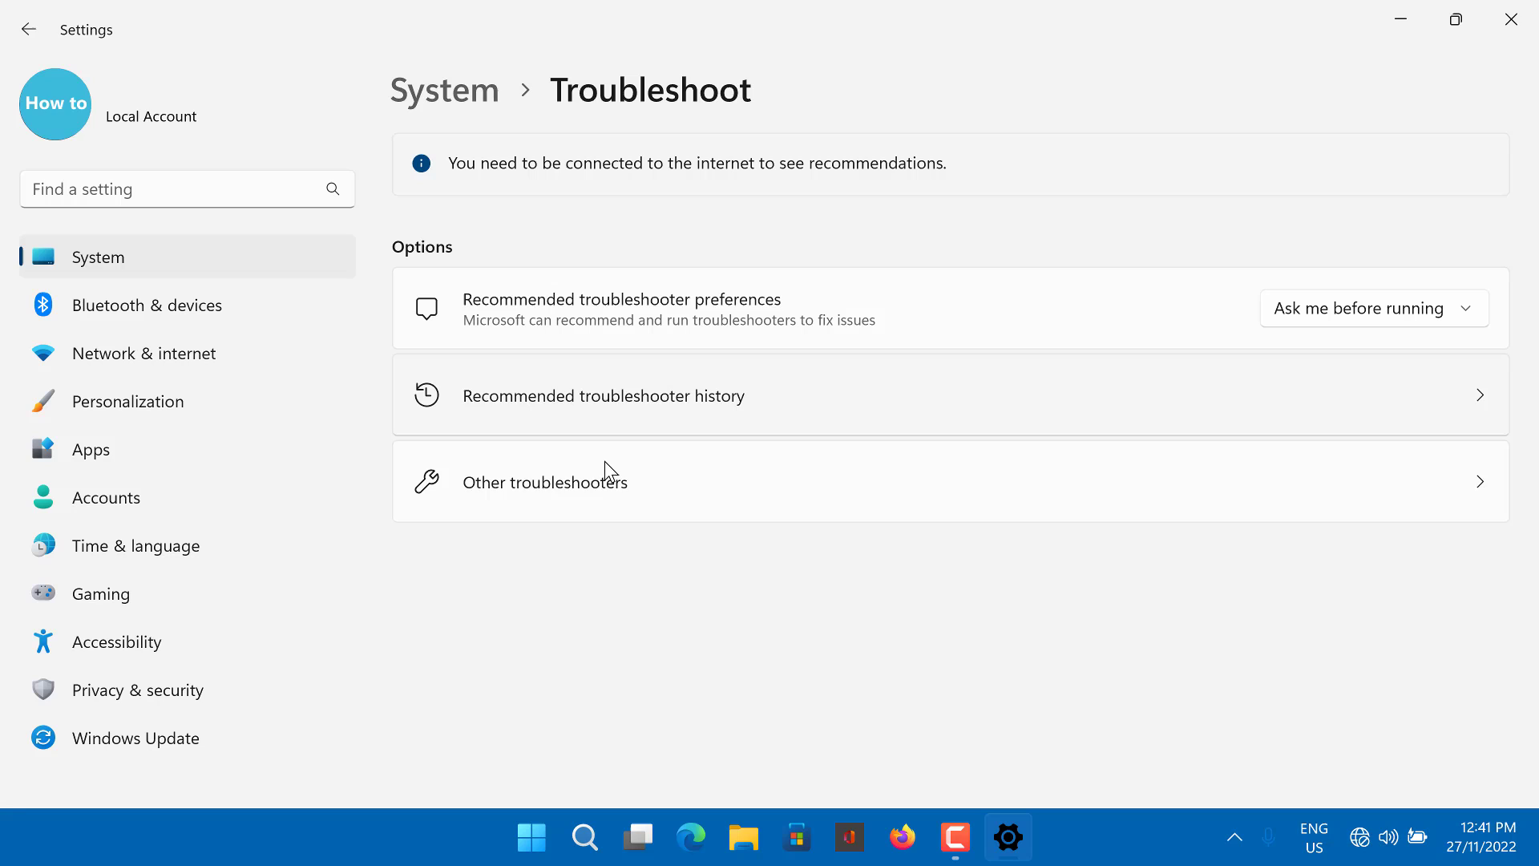
# Step: Run the Internet Connections troubleshooter and apply its fix turning on wireless capability
pyautogui.click(567, 485)
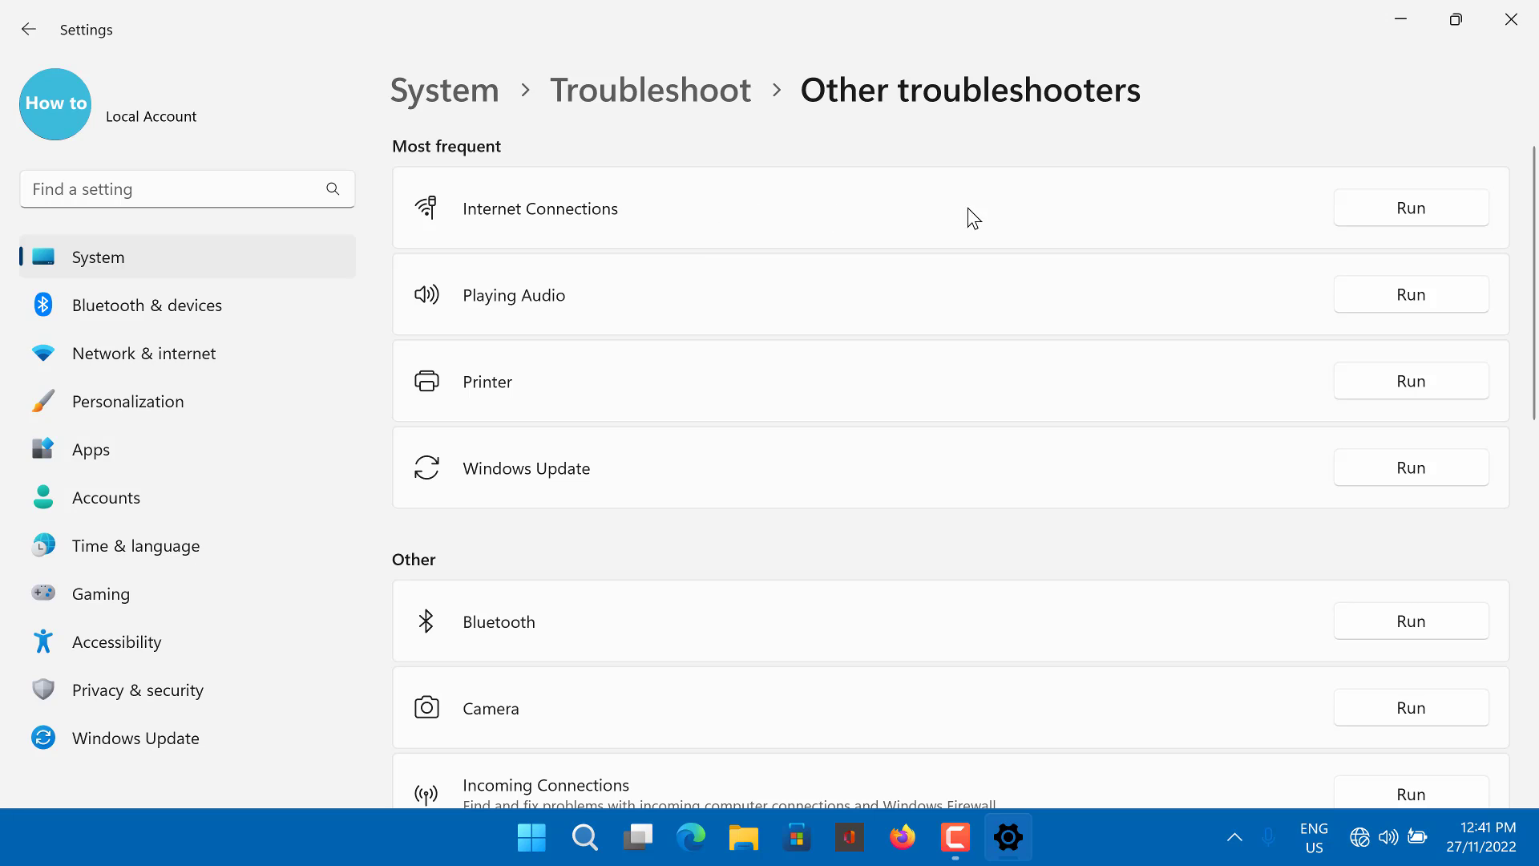
pyautogui.click(1408, 208)
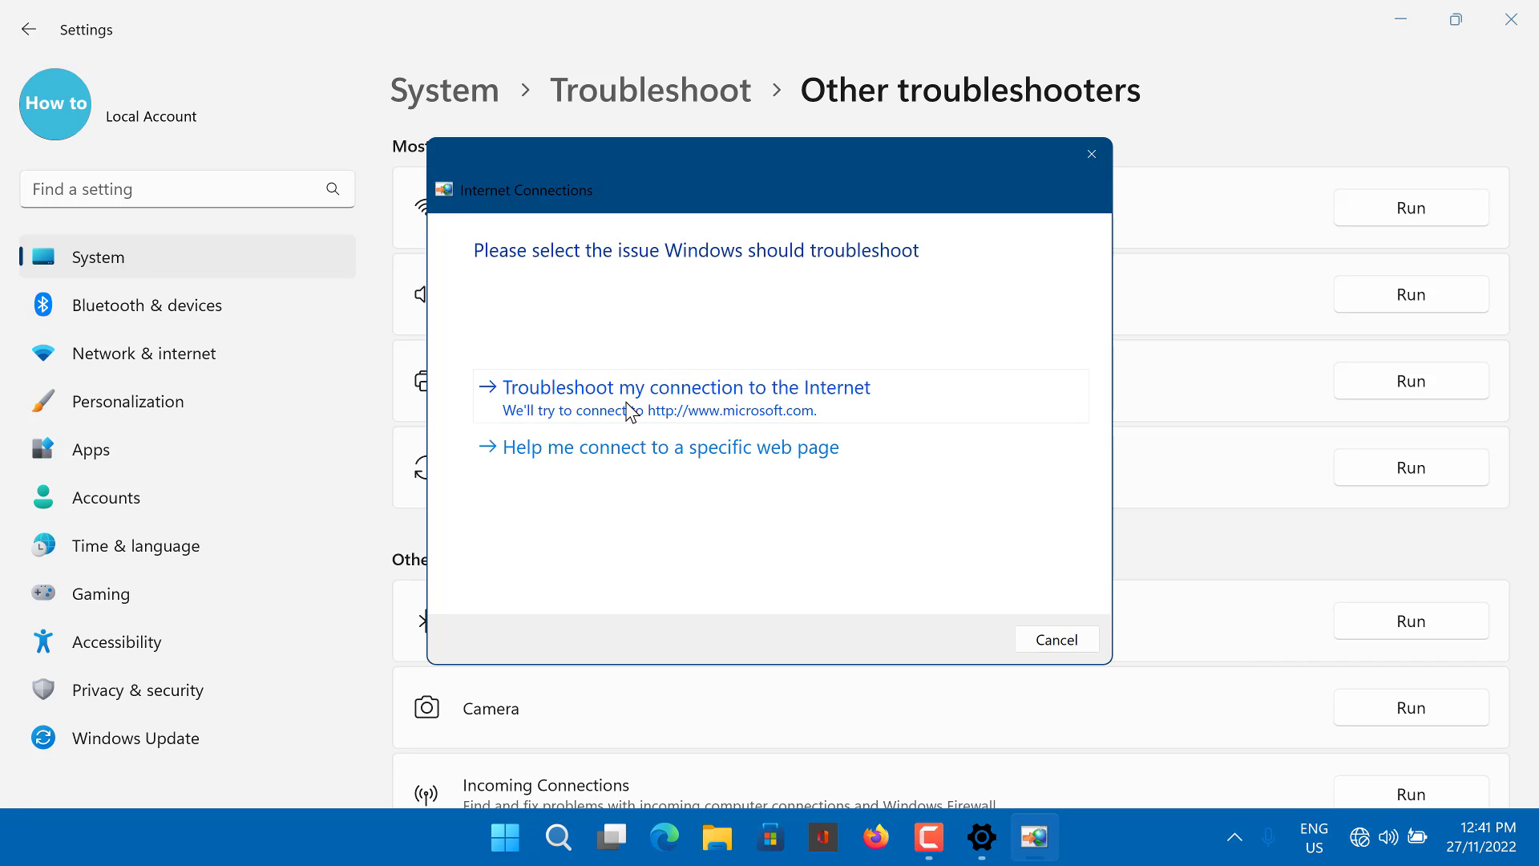
pyautogui.click(690, 398)
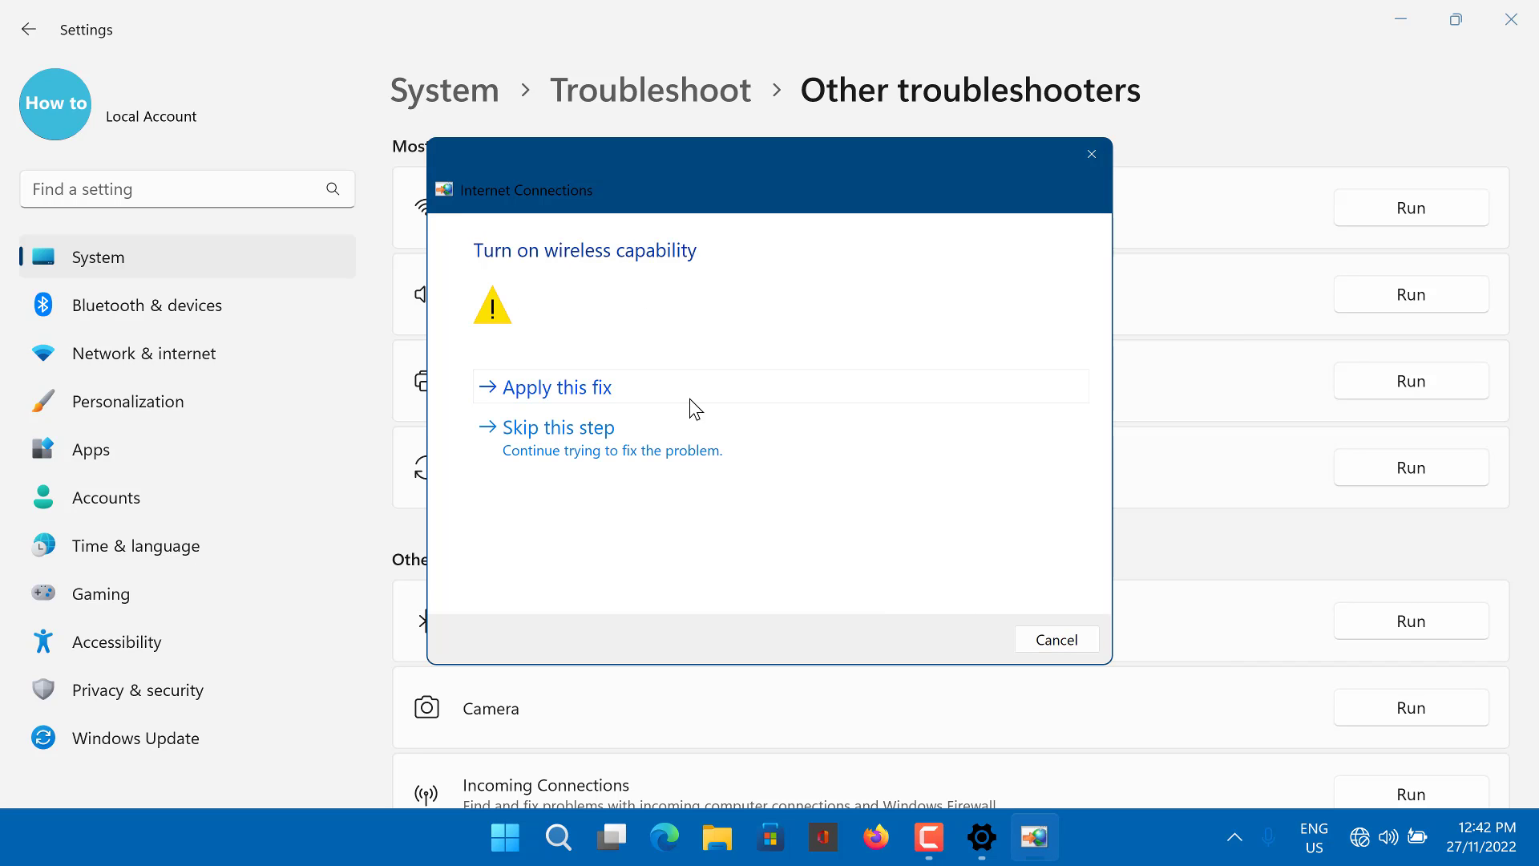
pyautogui.click(576, 394)
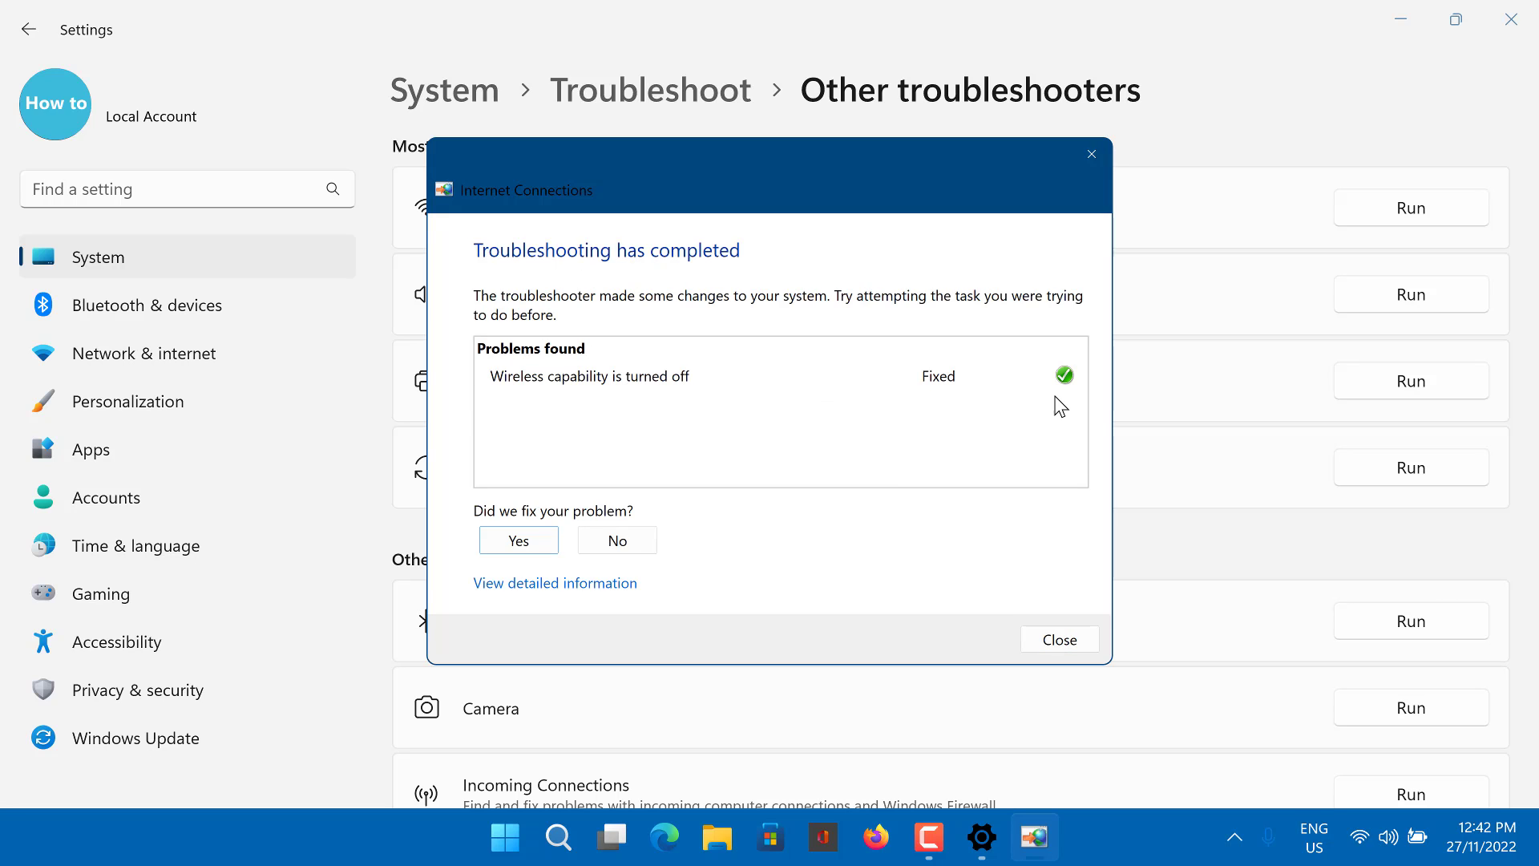
pyautogui.click(1073, 644)
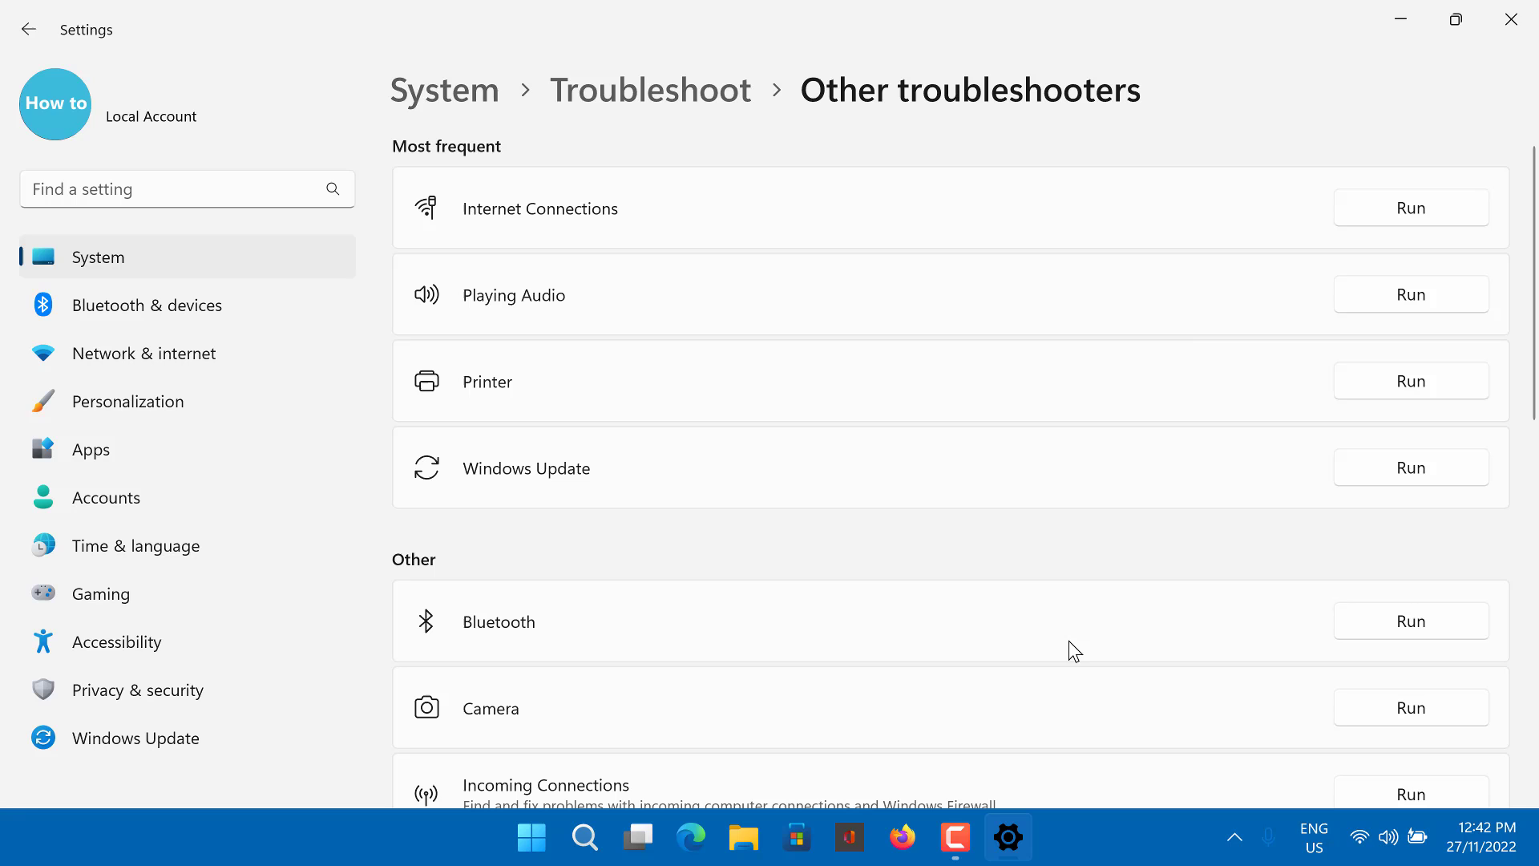
# Step: Close the Settings window
pyautogui.click(1508, 34)
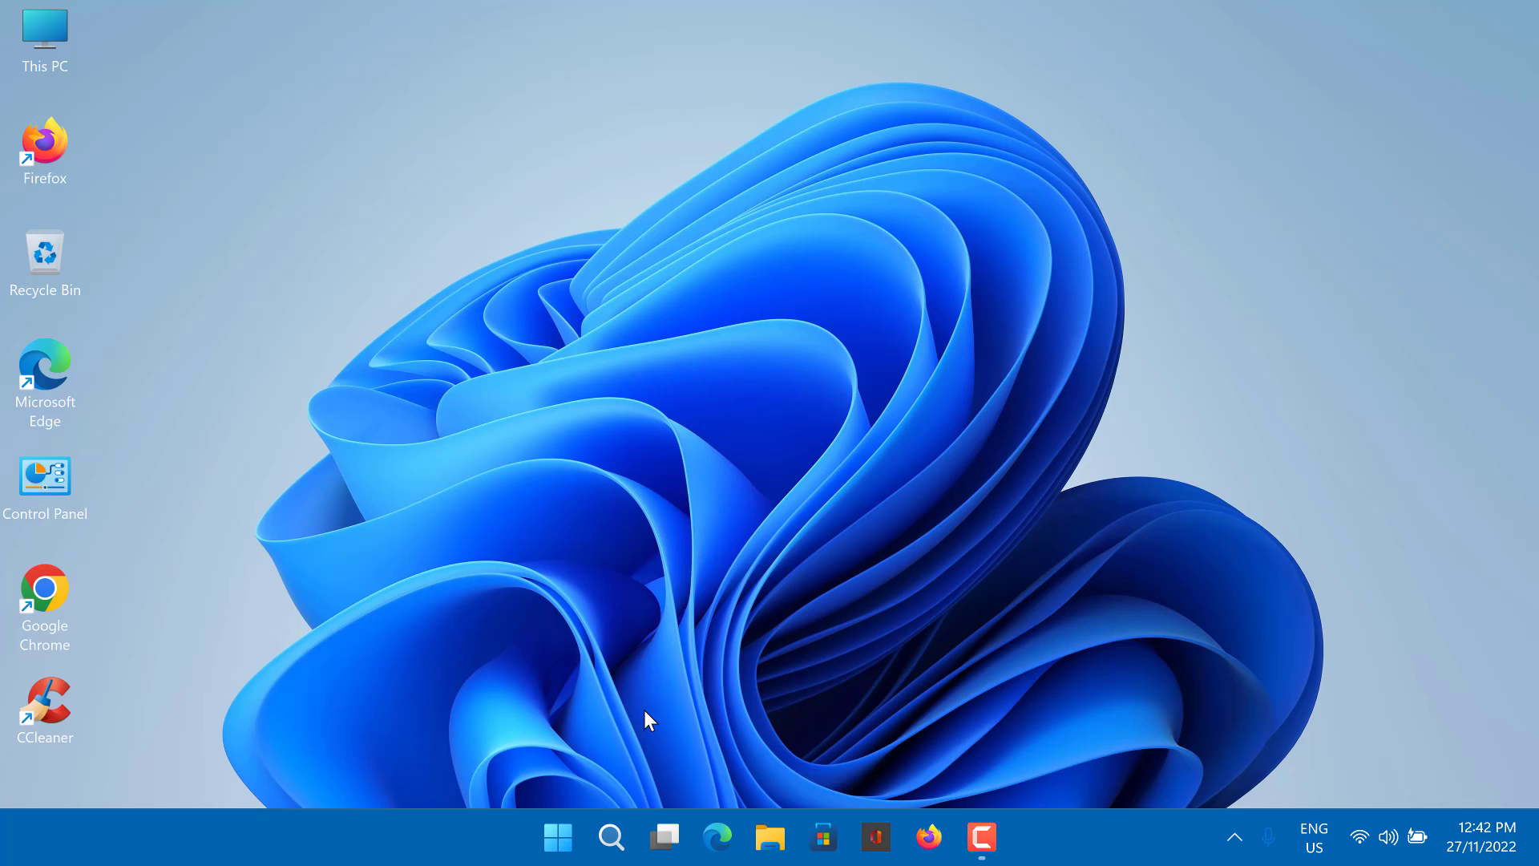
# Step: Search Start for 'serv' and run Services as administrator
pyautogui.click(559, 838)
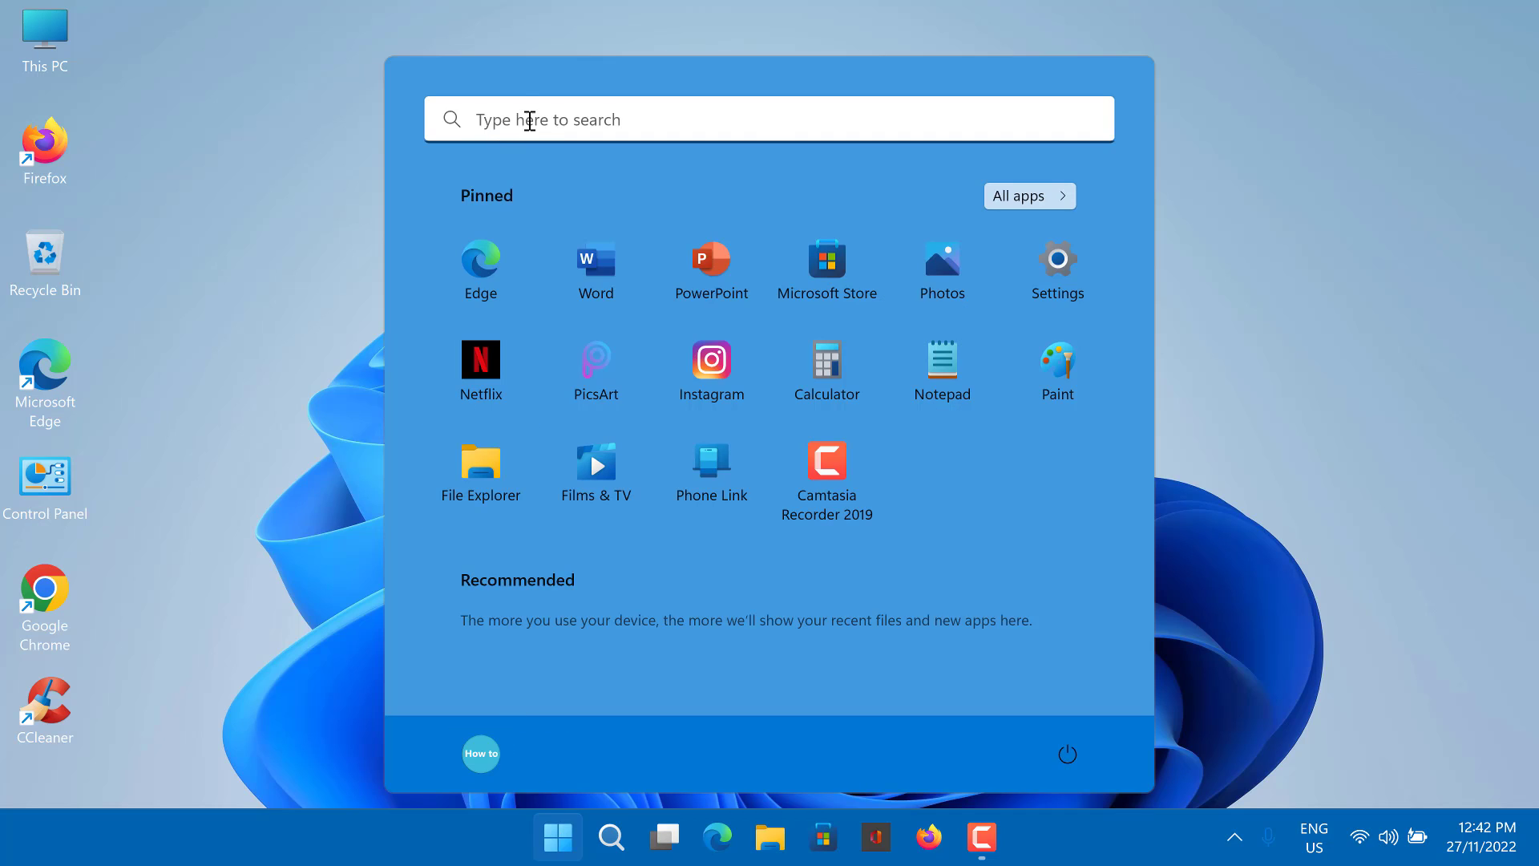
pyautogui.click(537, 124)
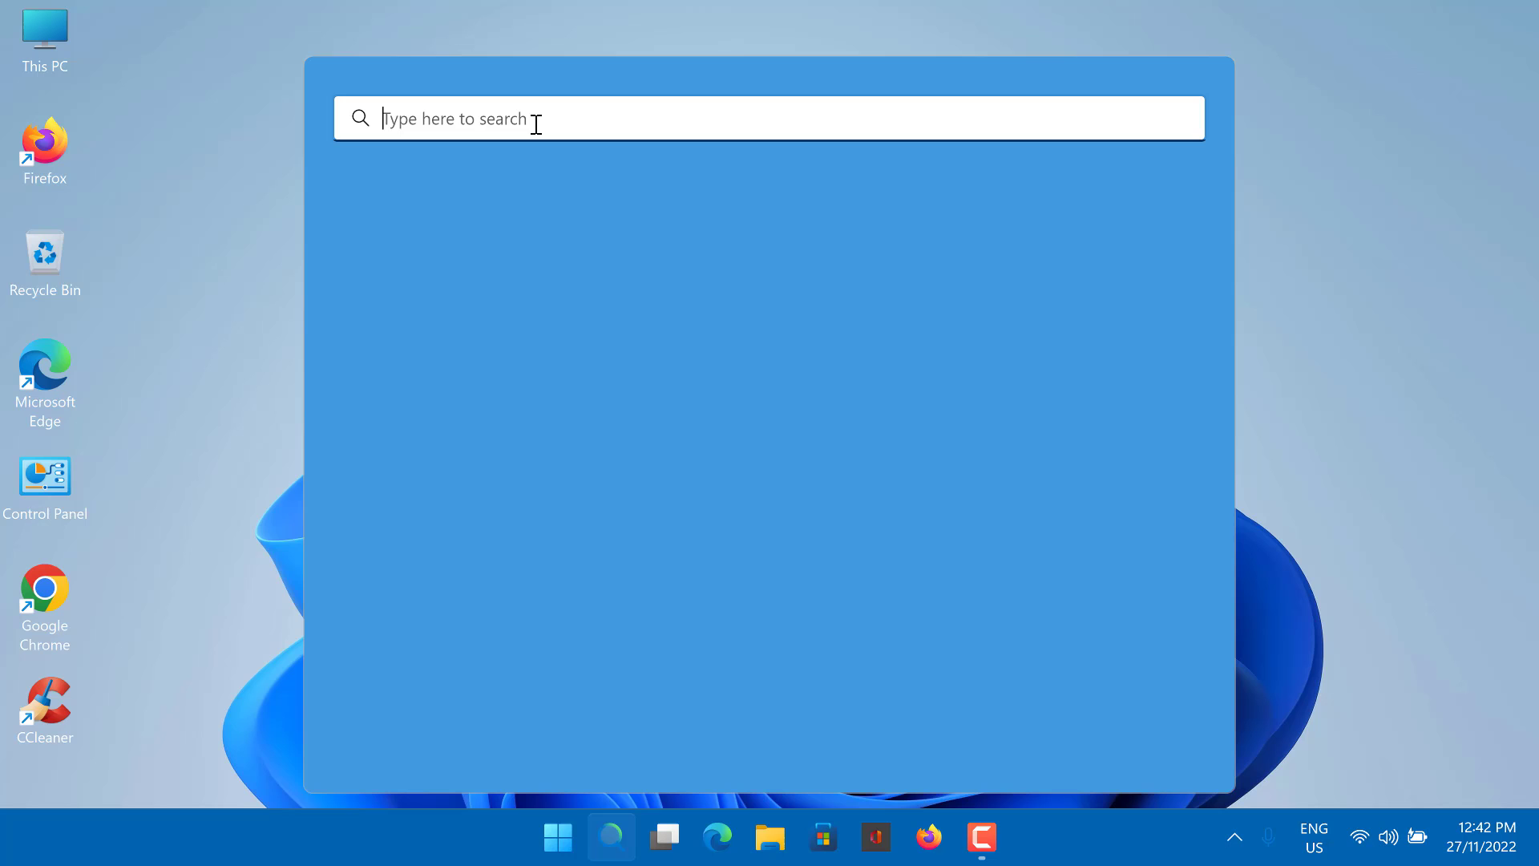
pyautogui.write('serv')
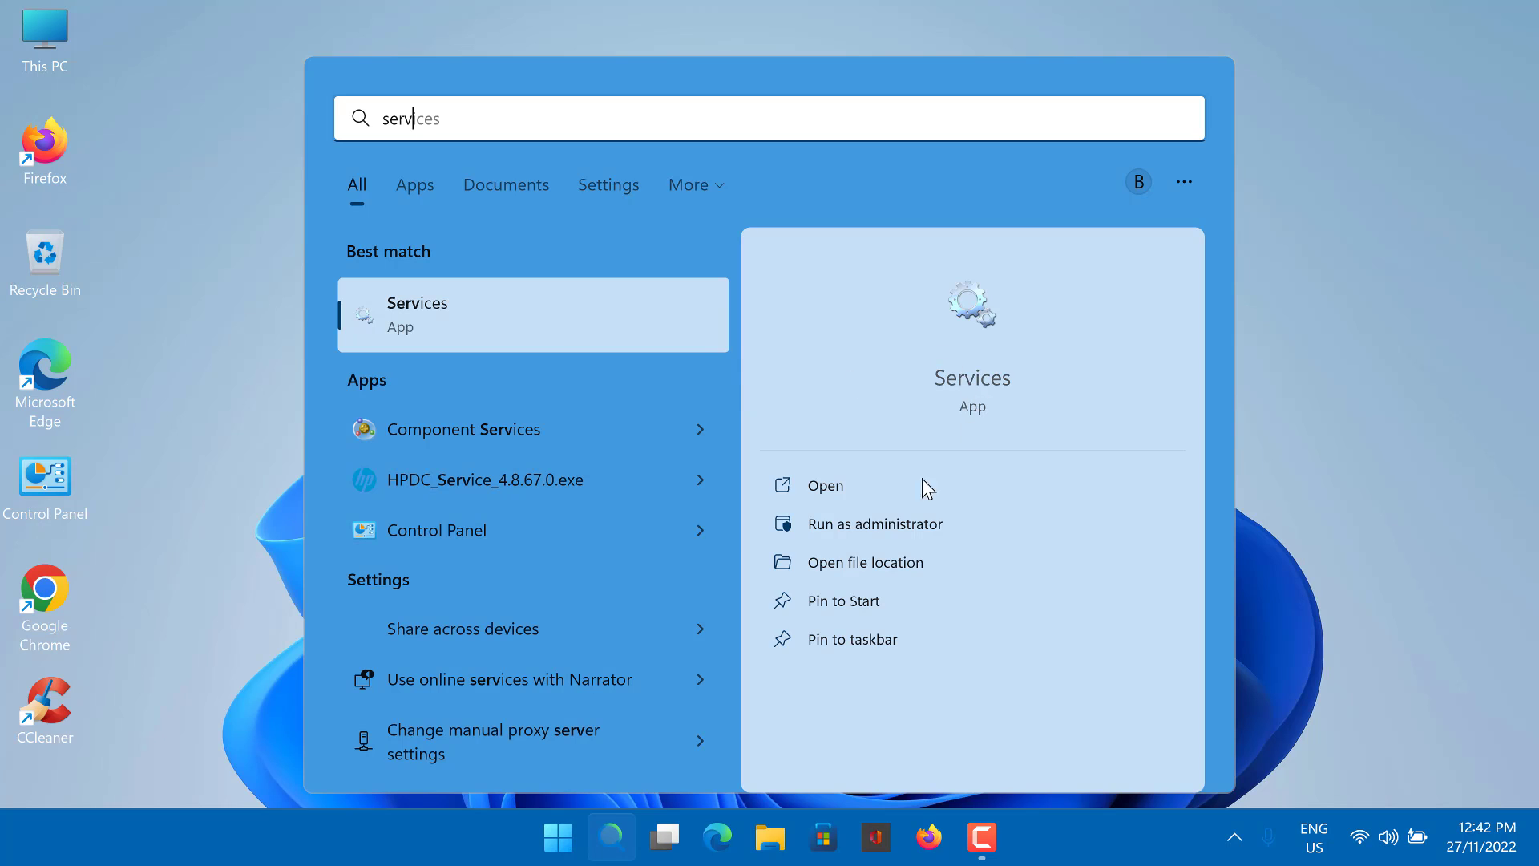
pyautogui.click(882, 525)
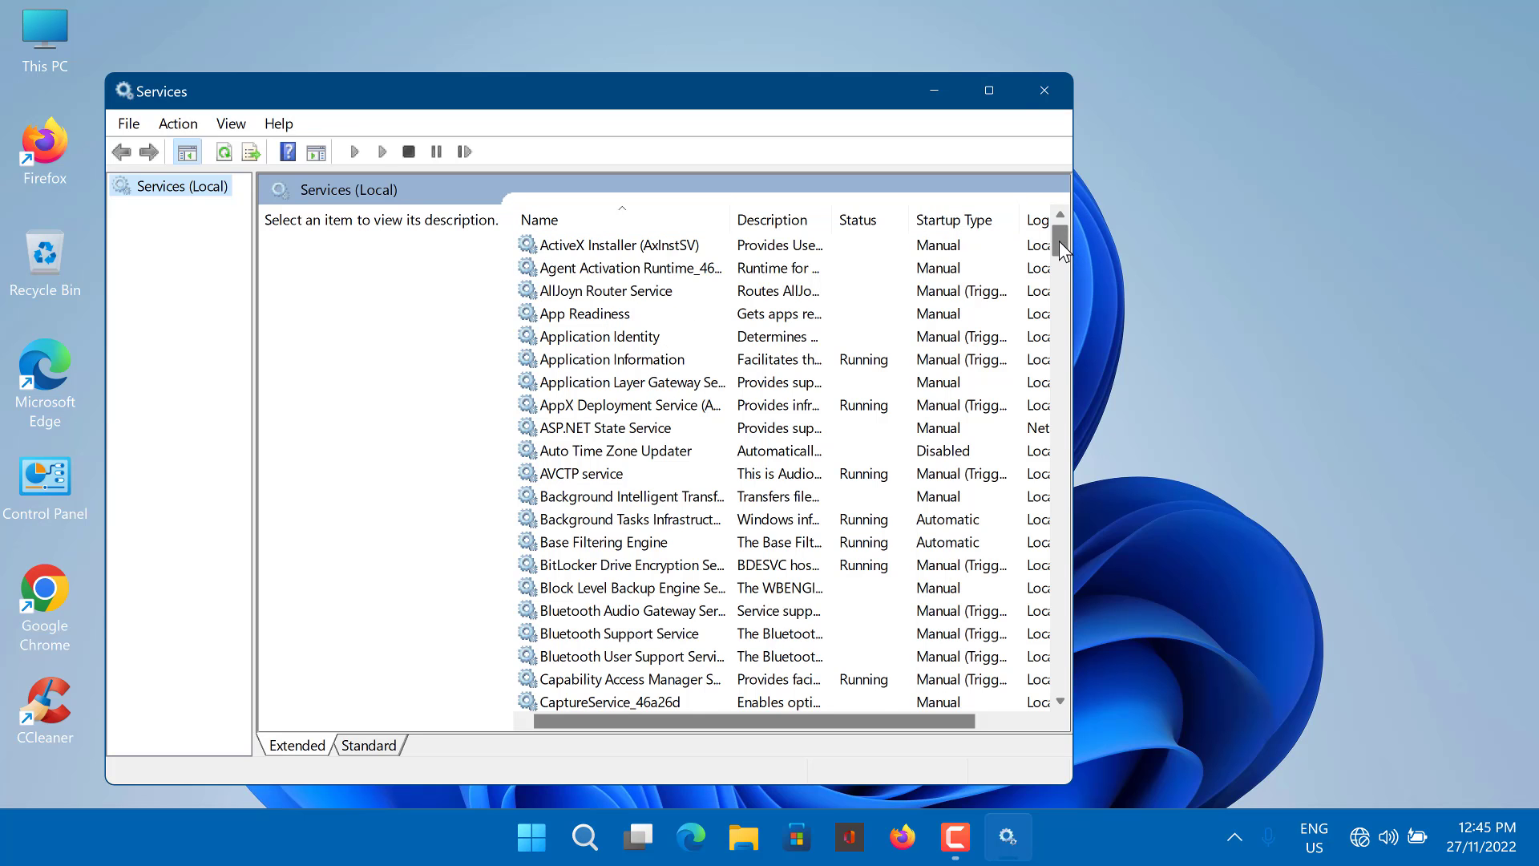
# Step: Set WLAN AutoConfig's startup type to Automatic, apply it, and start the service
pyautogui.moveTo(1060, 241); pyautogui.dragTo(1060, 692)
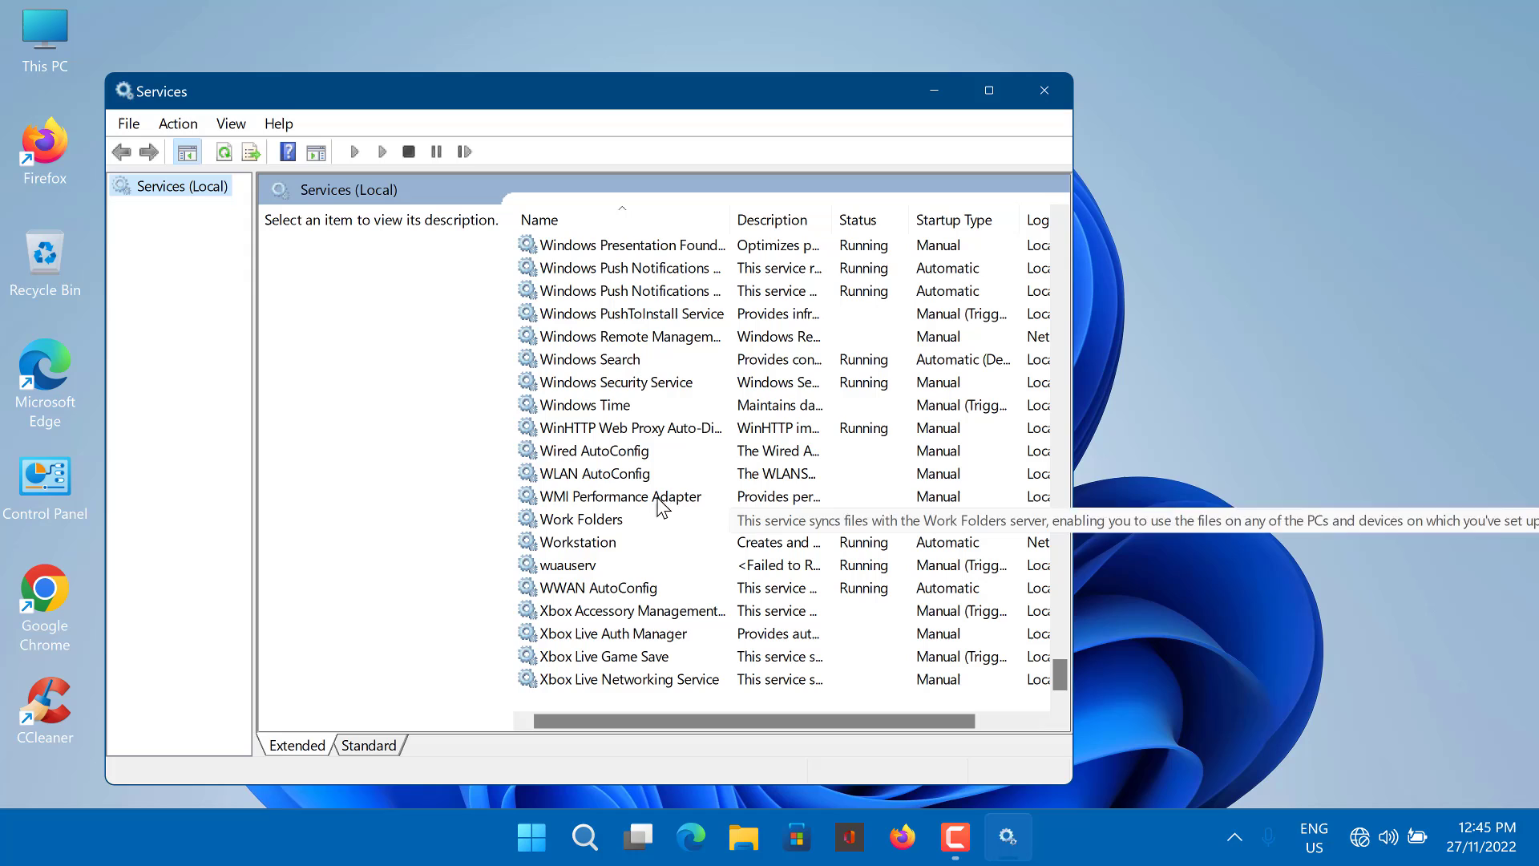
pyautogui.click(618, 479)
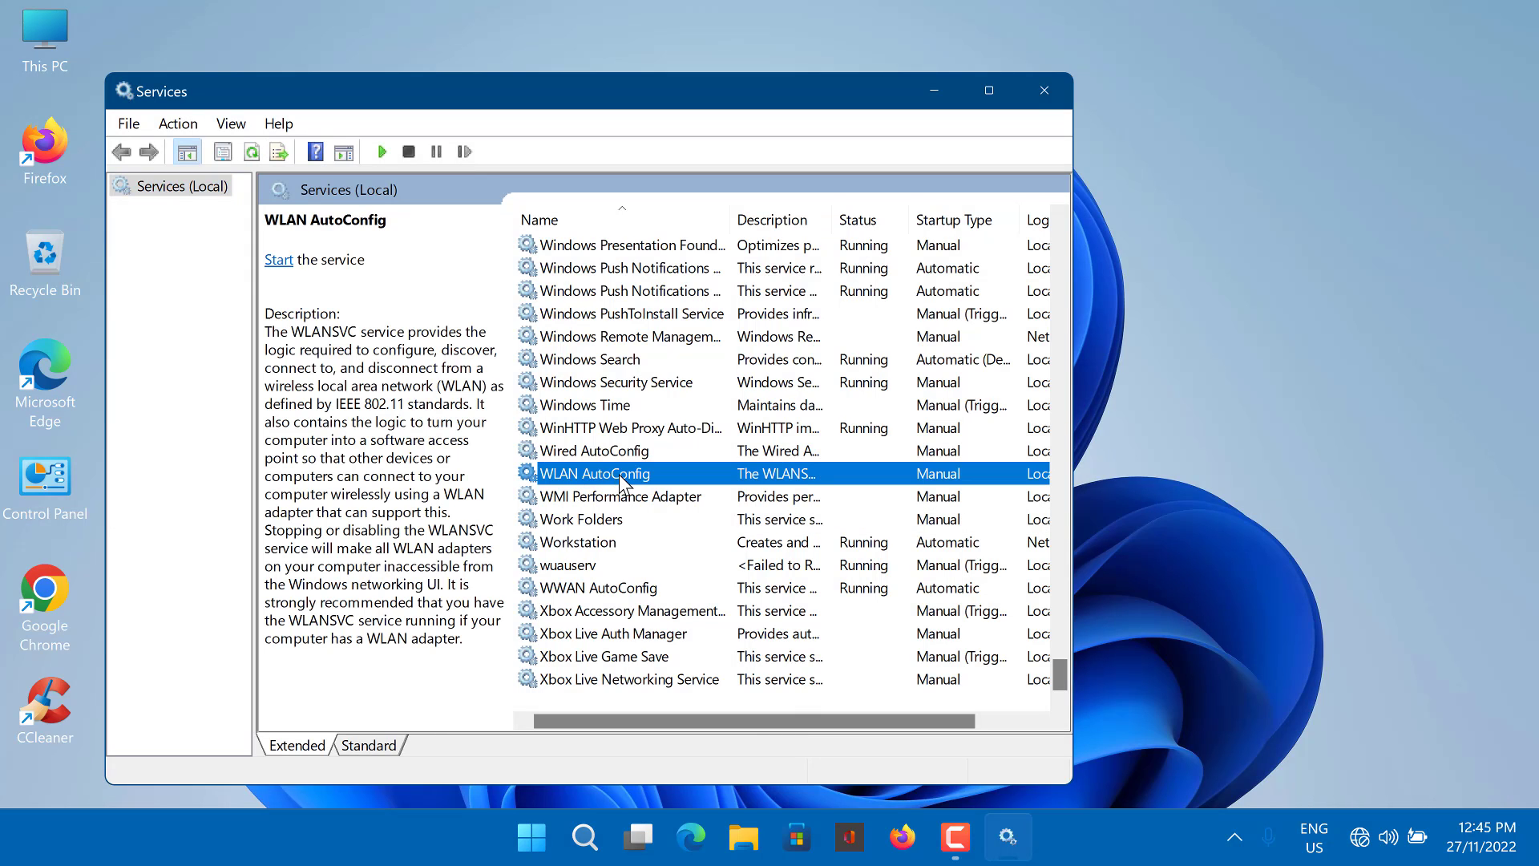
pyautogui.rightClick(623, 481)
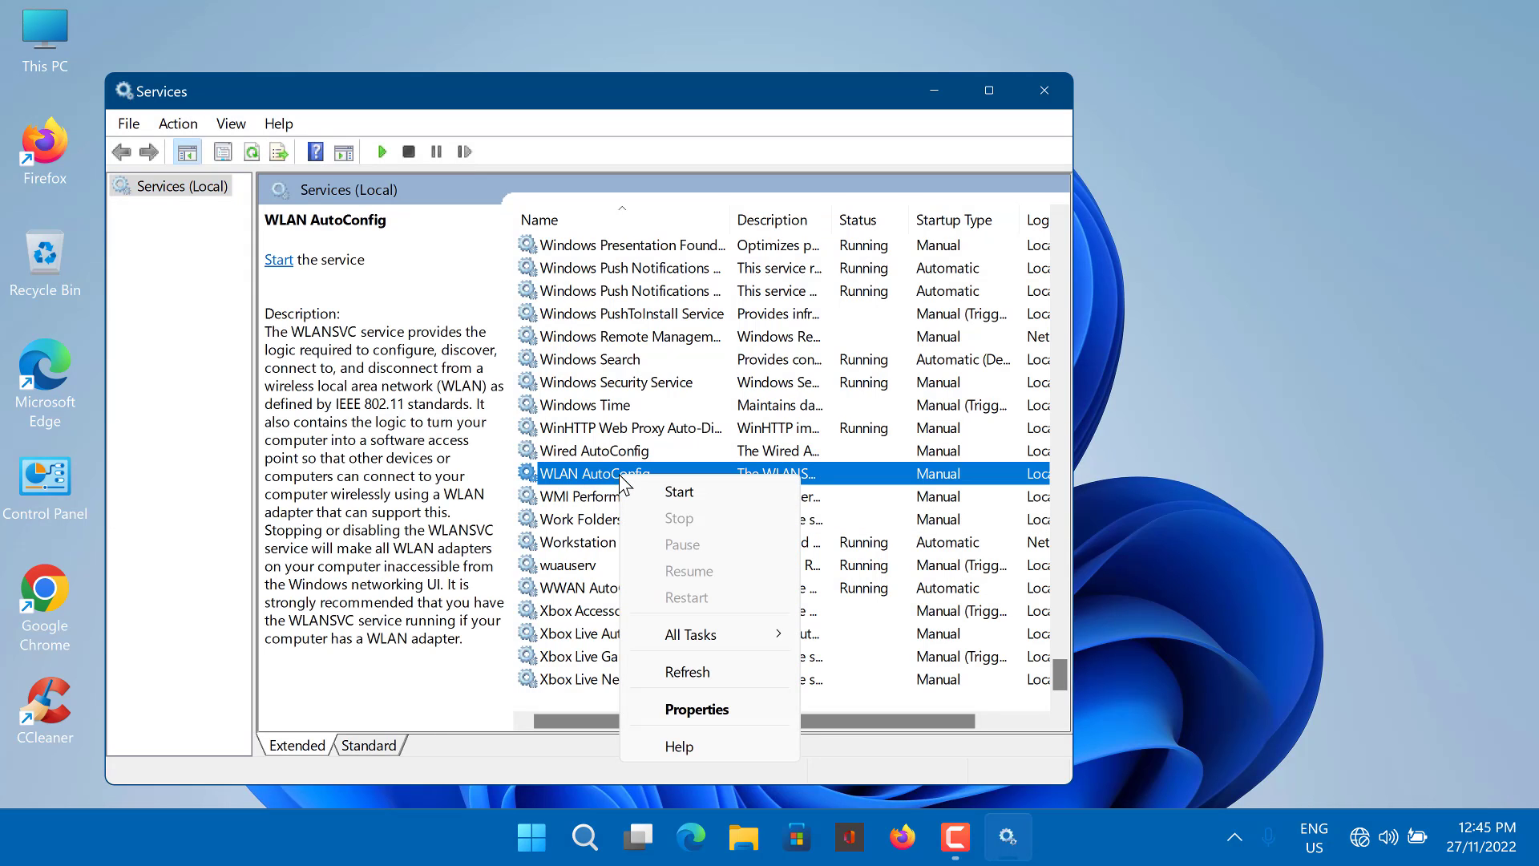
pyautogui.click(687, 712)
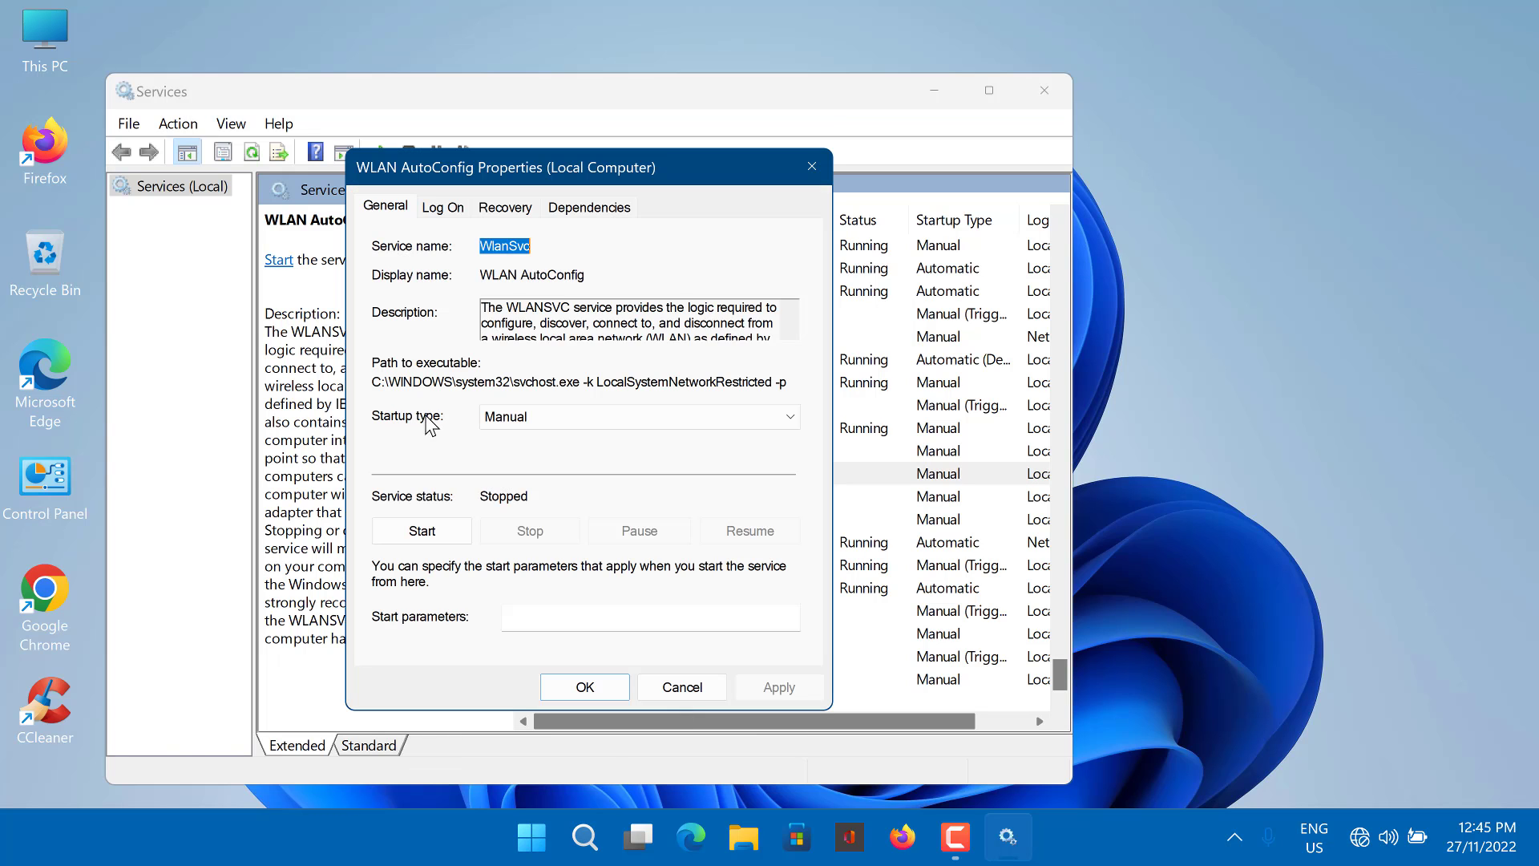
pyautogui.click(509, 421)
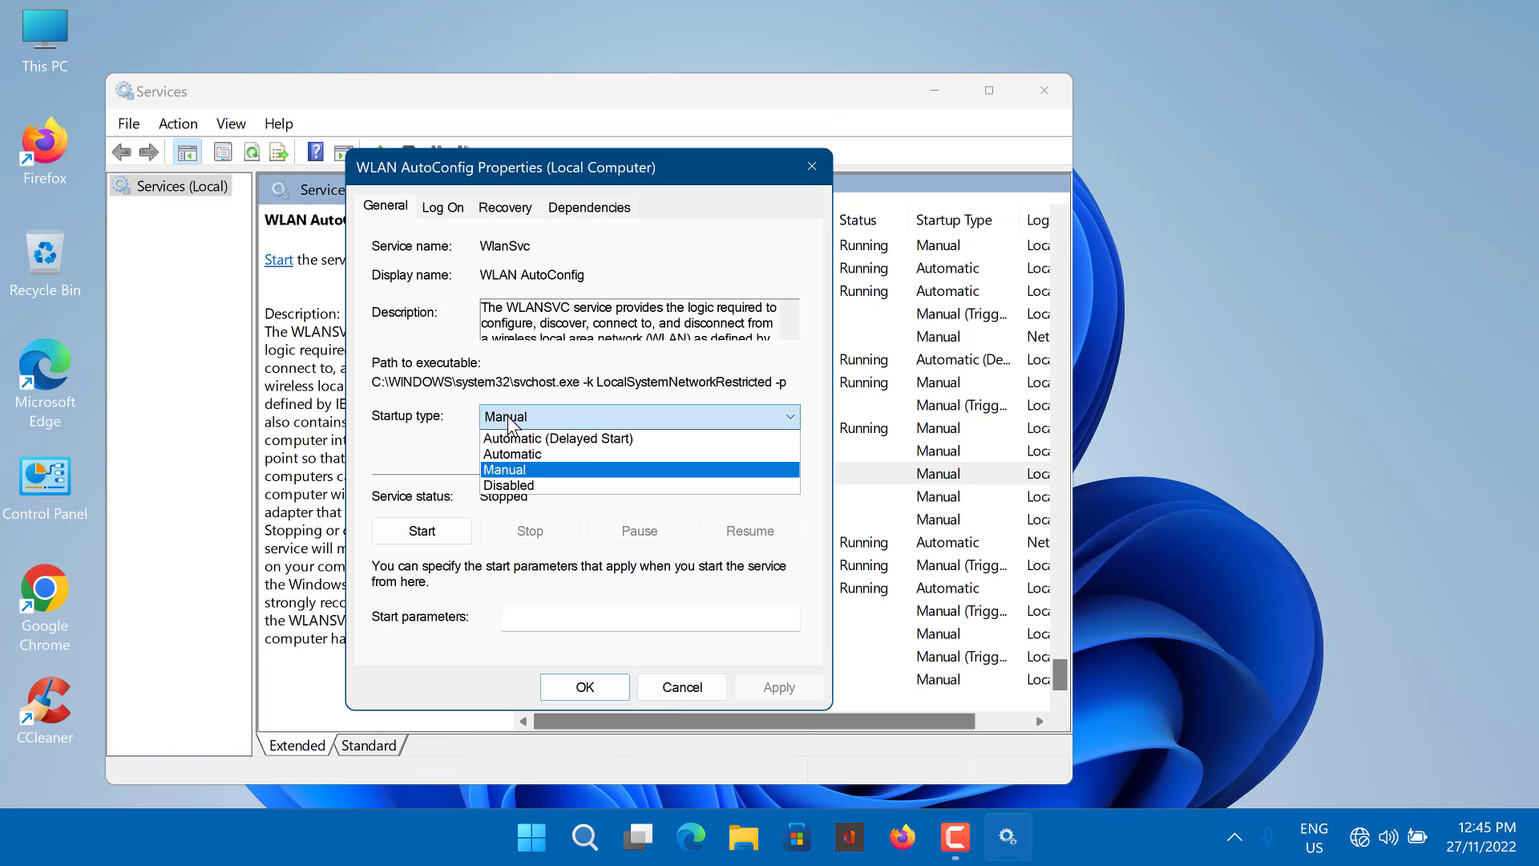
pyautogui.click(525, 467)
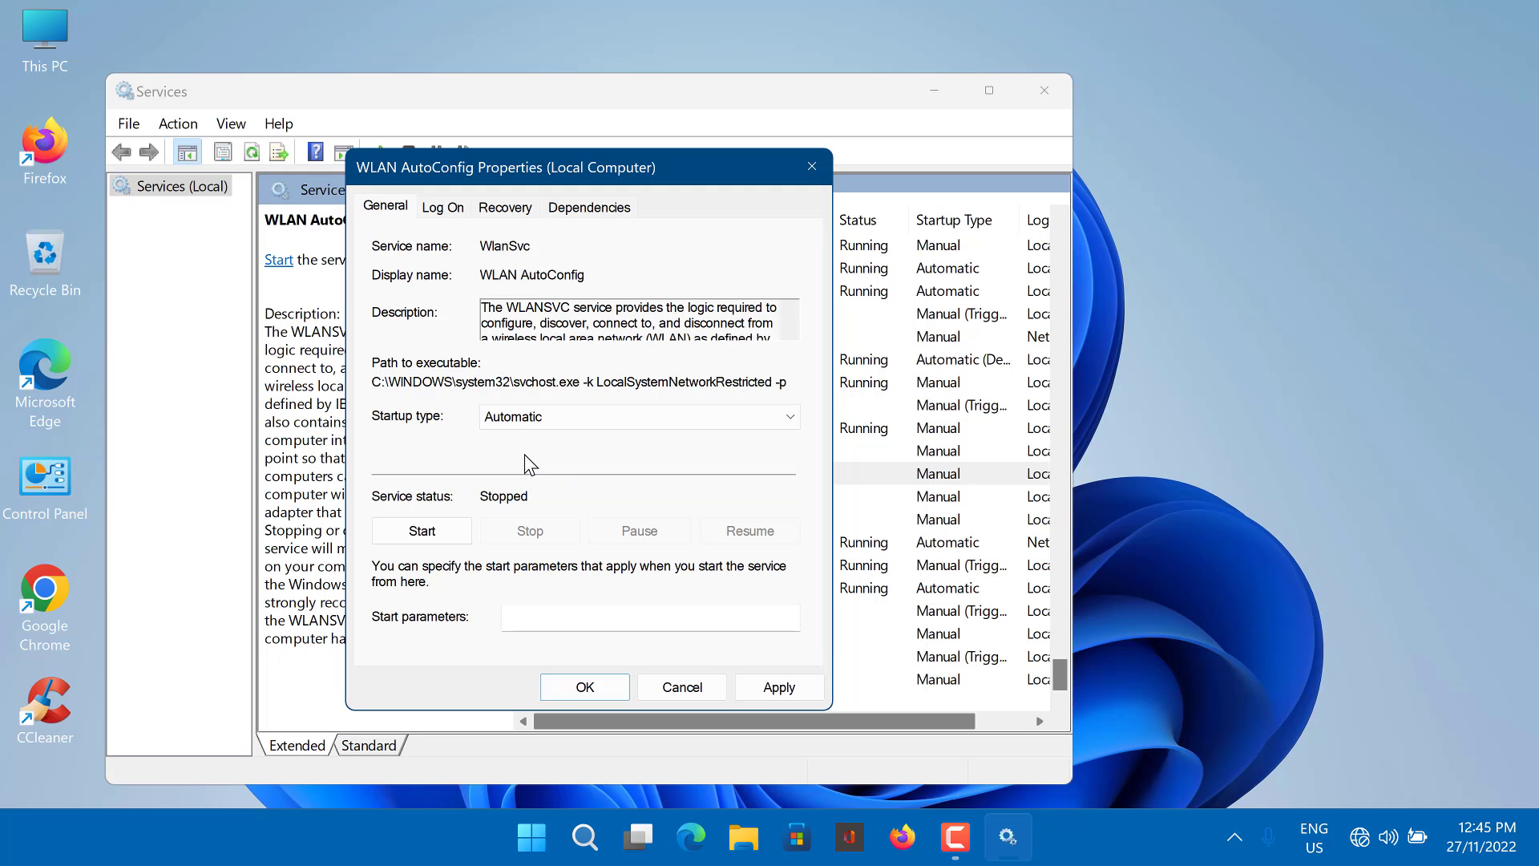
pyautogui.click(767, 688)
pyautogui.click(420, 530)
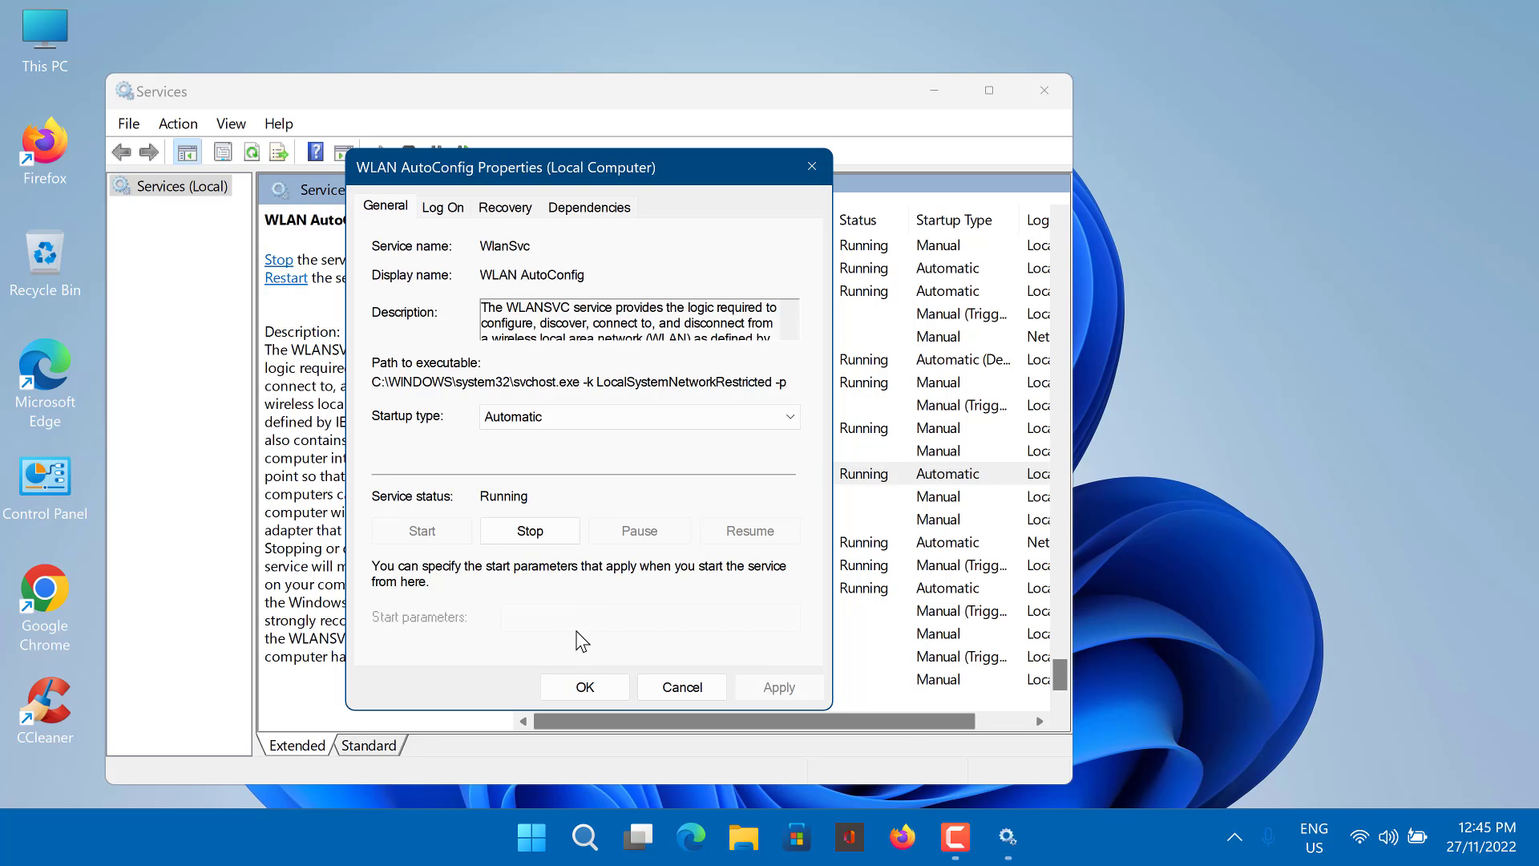
pyautogui.click(591, 687)
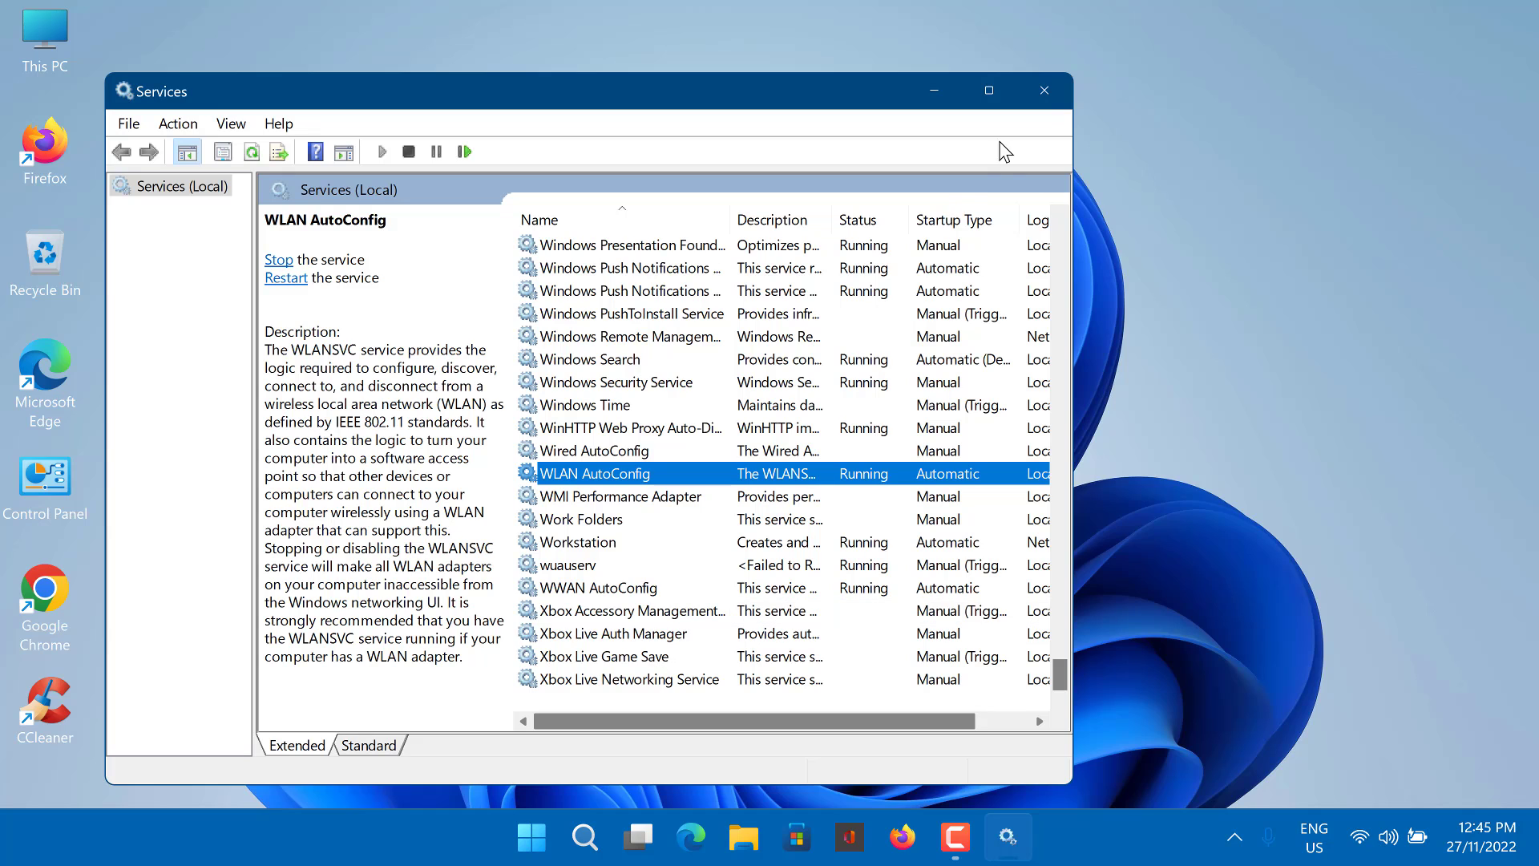
# Step: Close Services, then search 'system' and launch System Configuration as administrator
pyautogui.click(1050, 90)
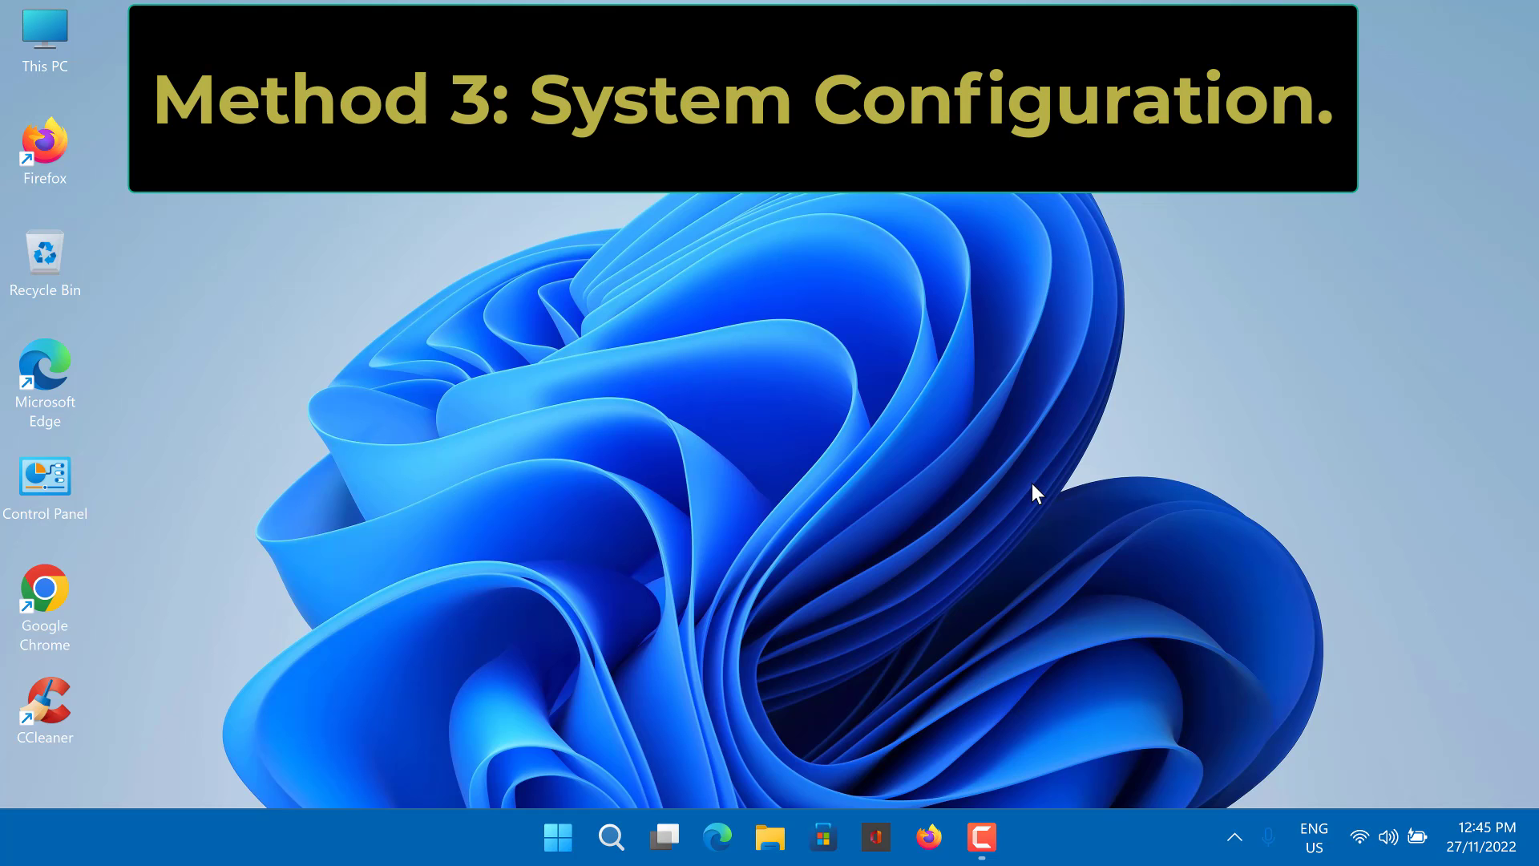
pyautogui.click(559, 840)
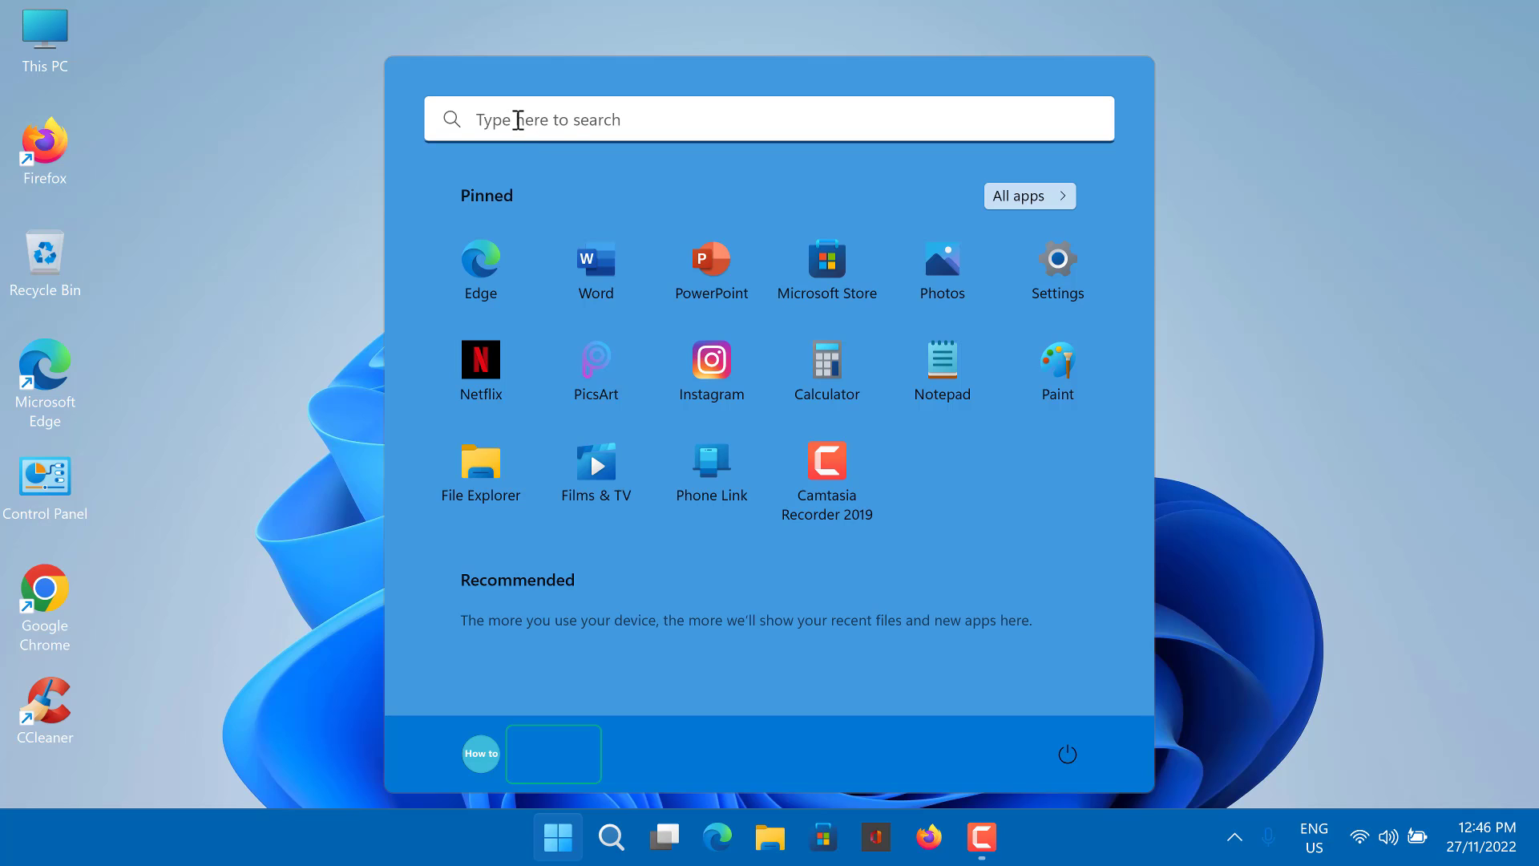
pyautogui.click(519, 120)
pyautogui.write('system')
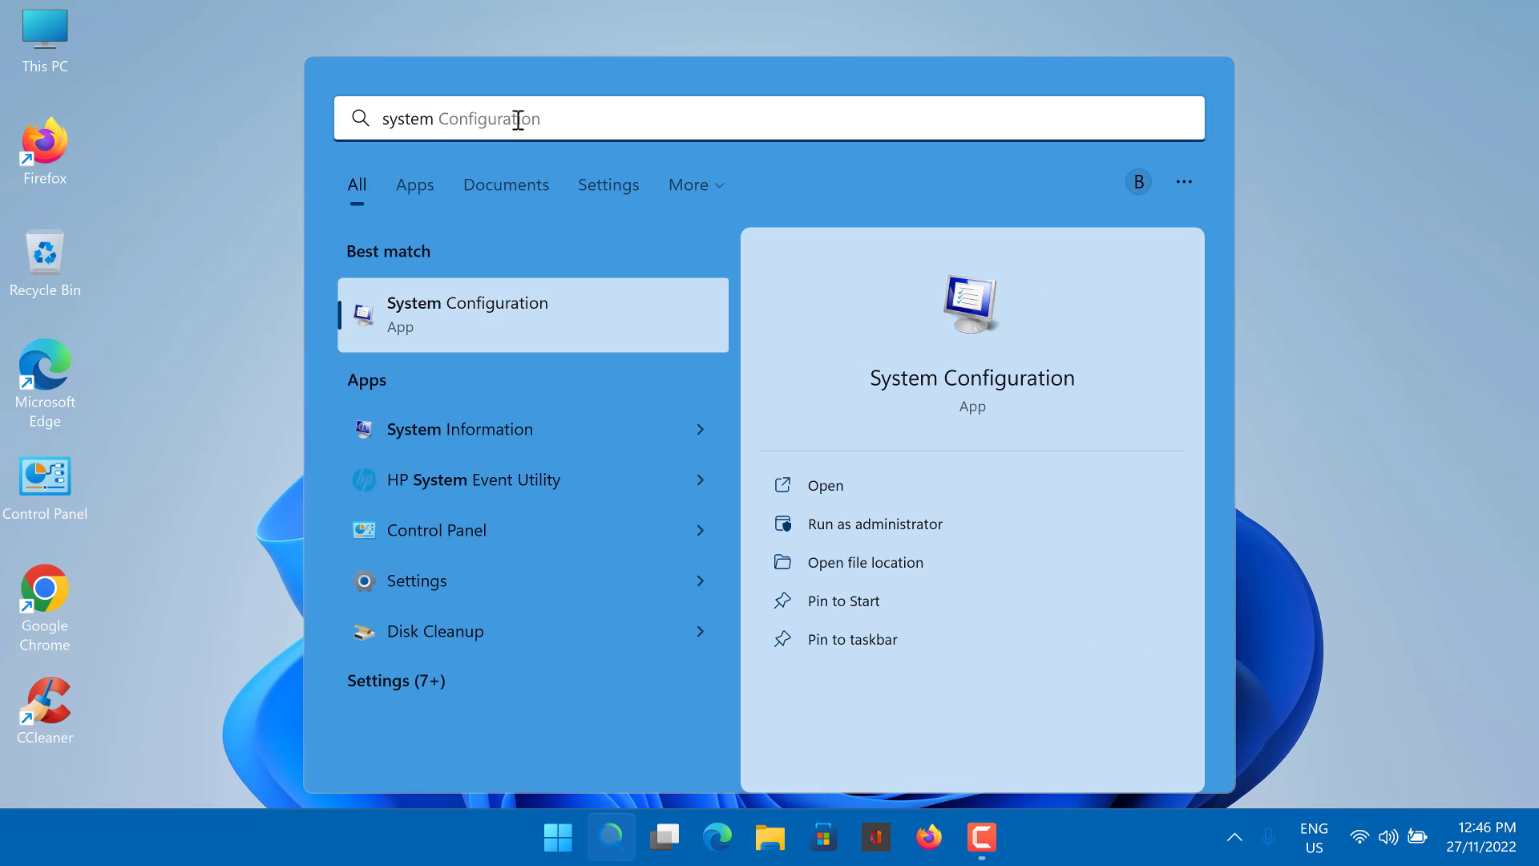
pyautogui.press('Tab')
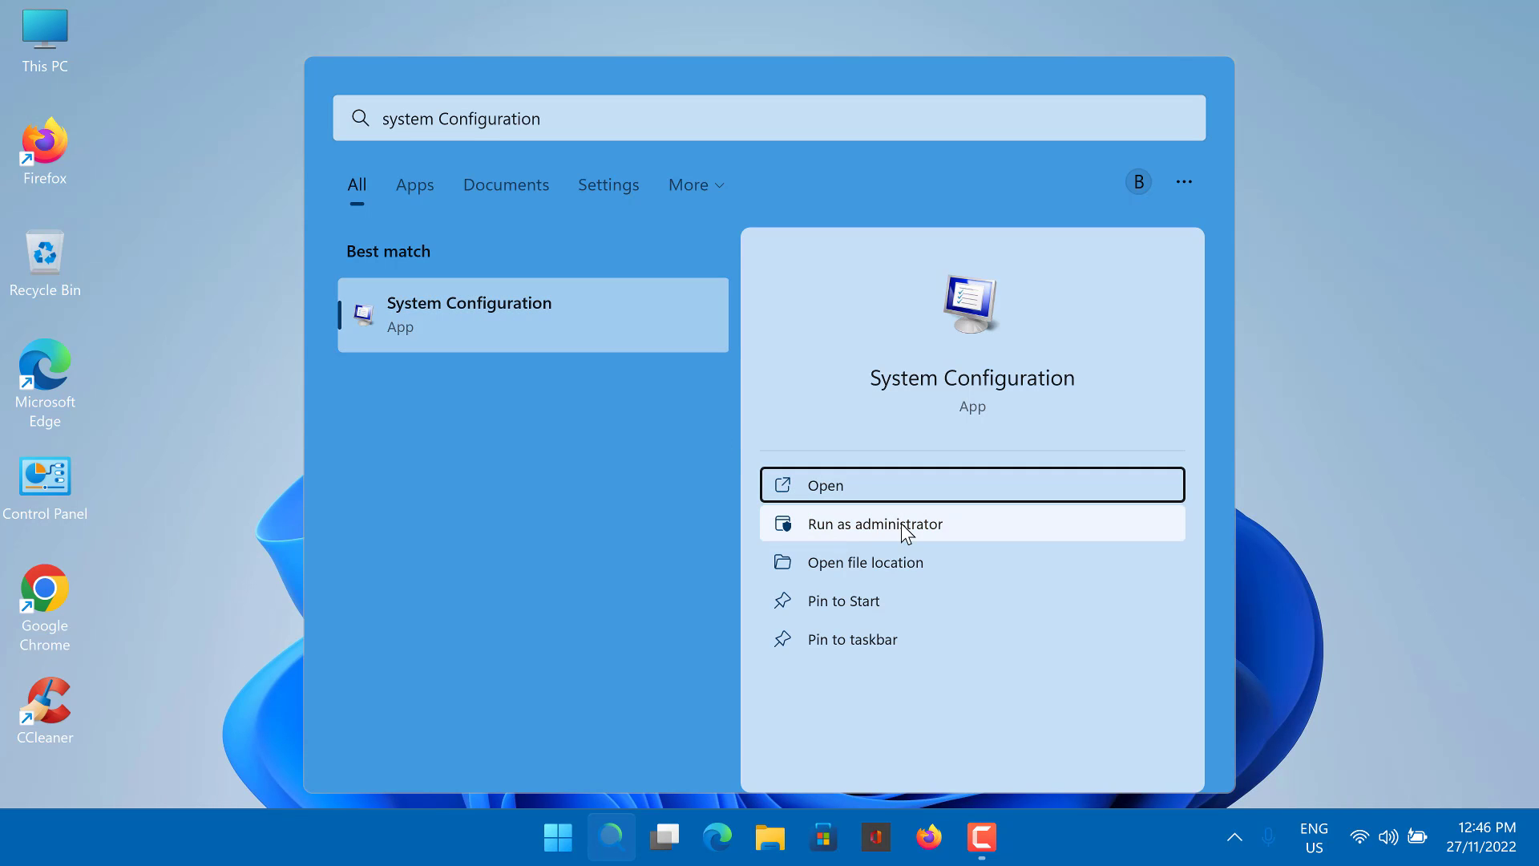
pyautogui.click(869, 528)
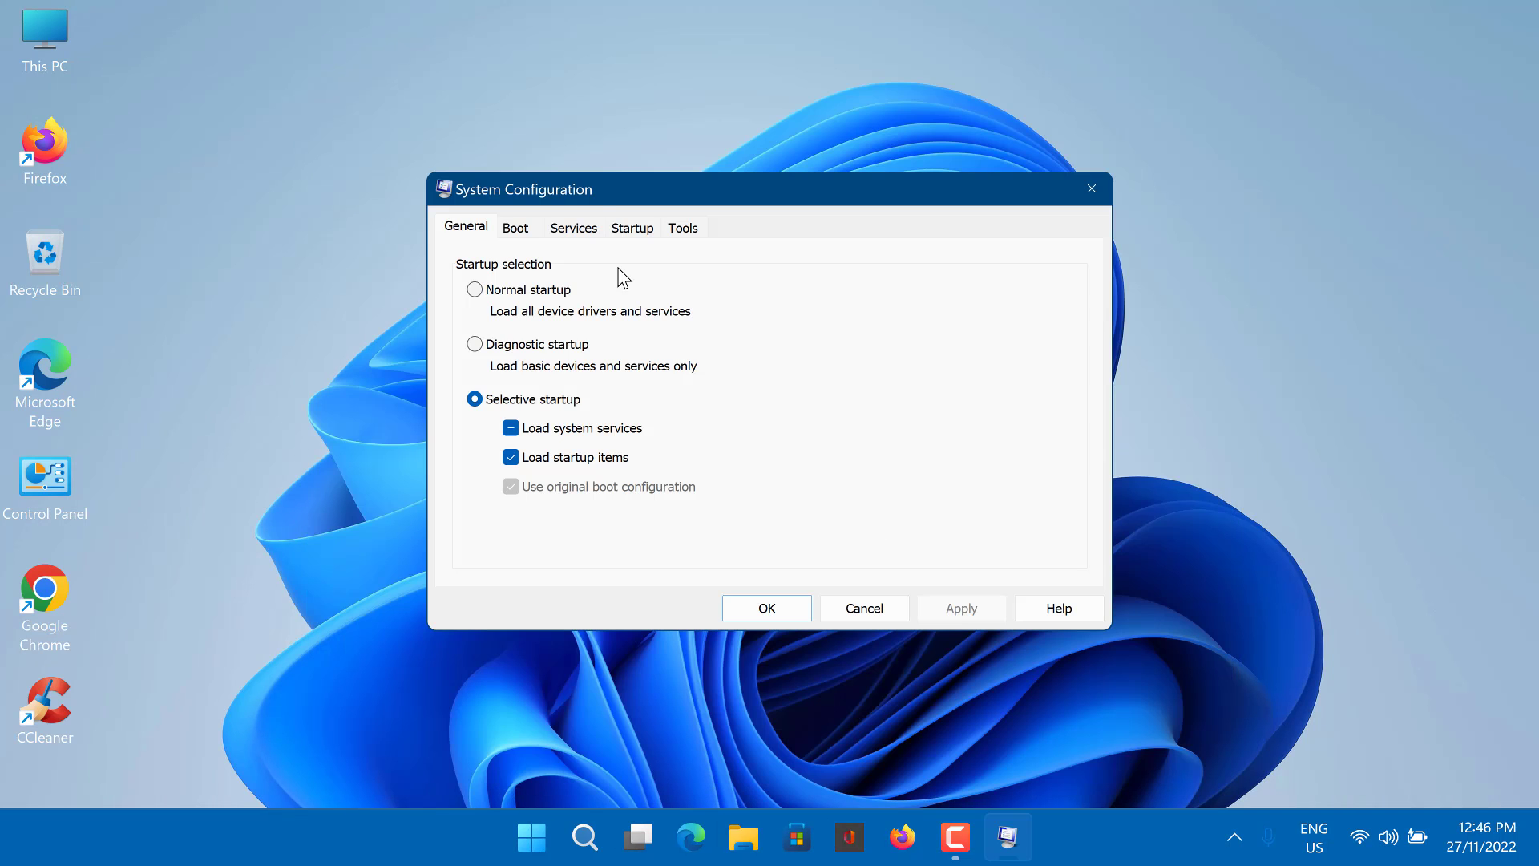
# Step: Enable all services on System Configuration's Services tab, apply, and confirm with OK
pyautogui.click(574, 229)
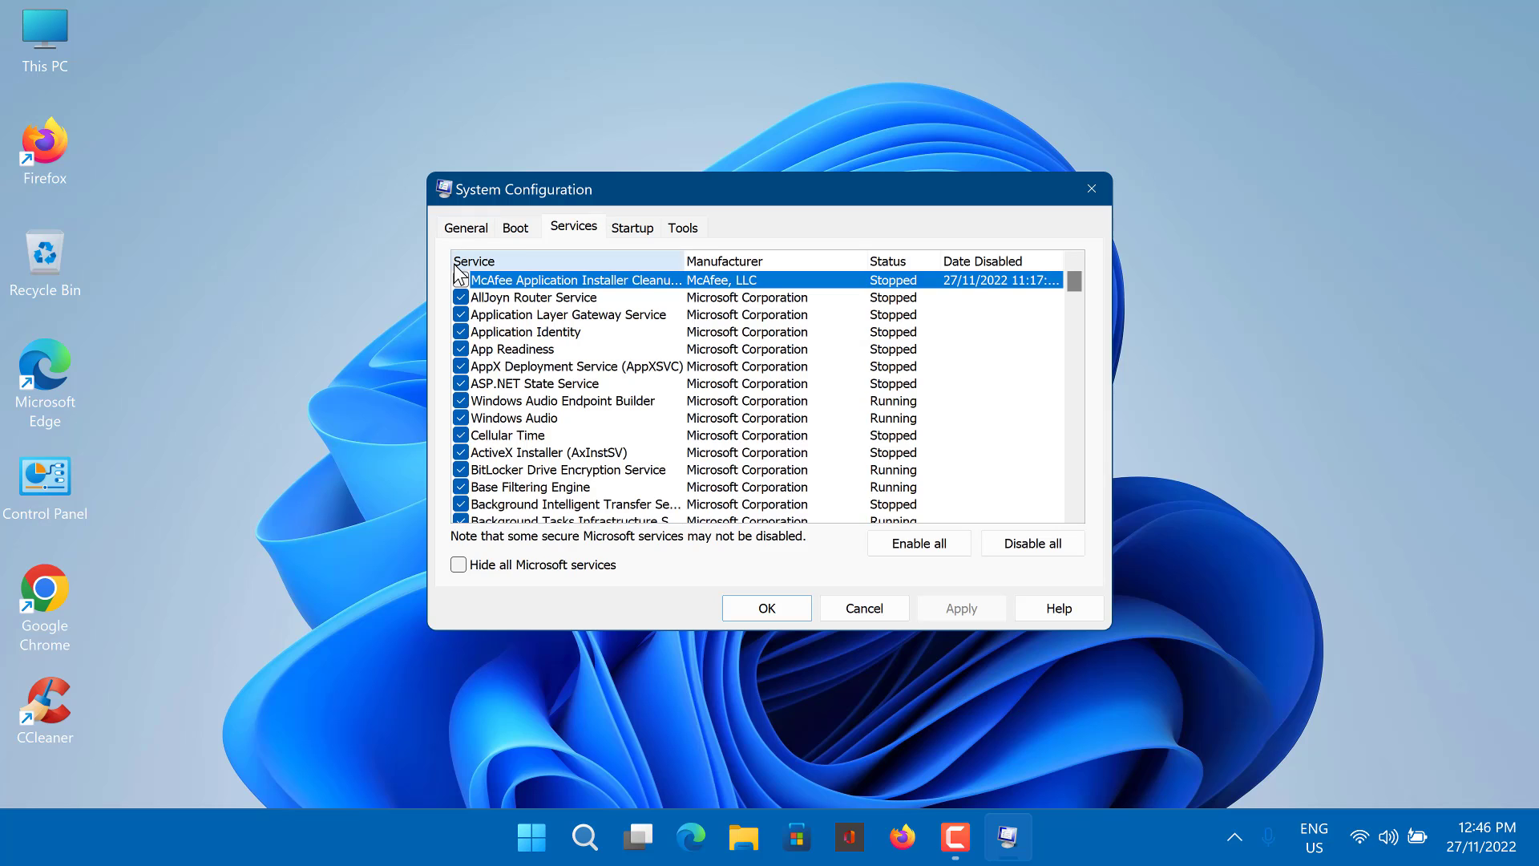
pyautogui.click(921, 549)
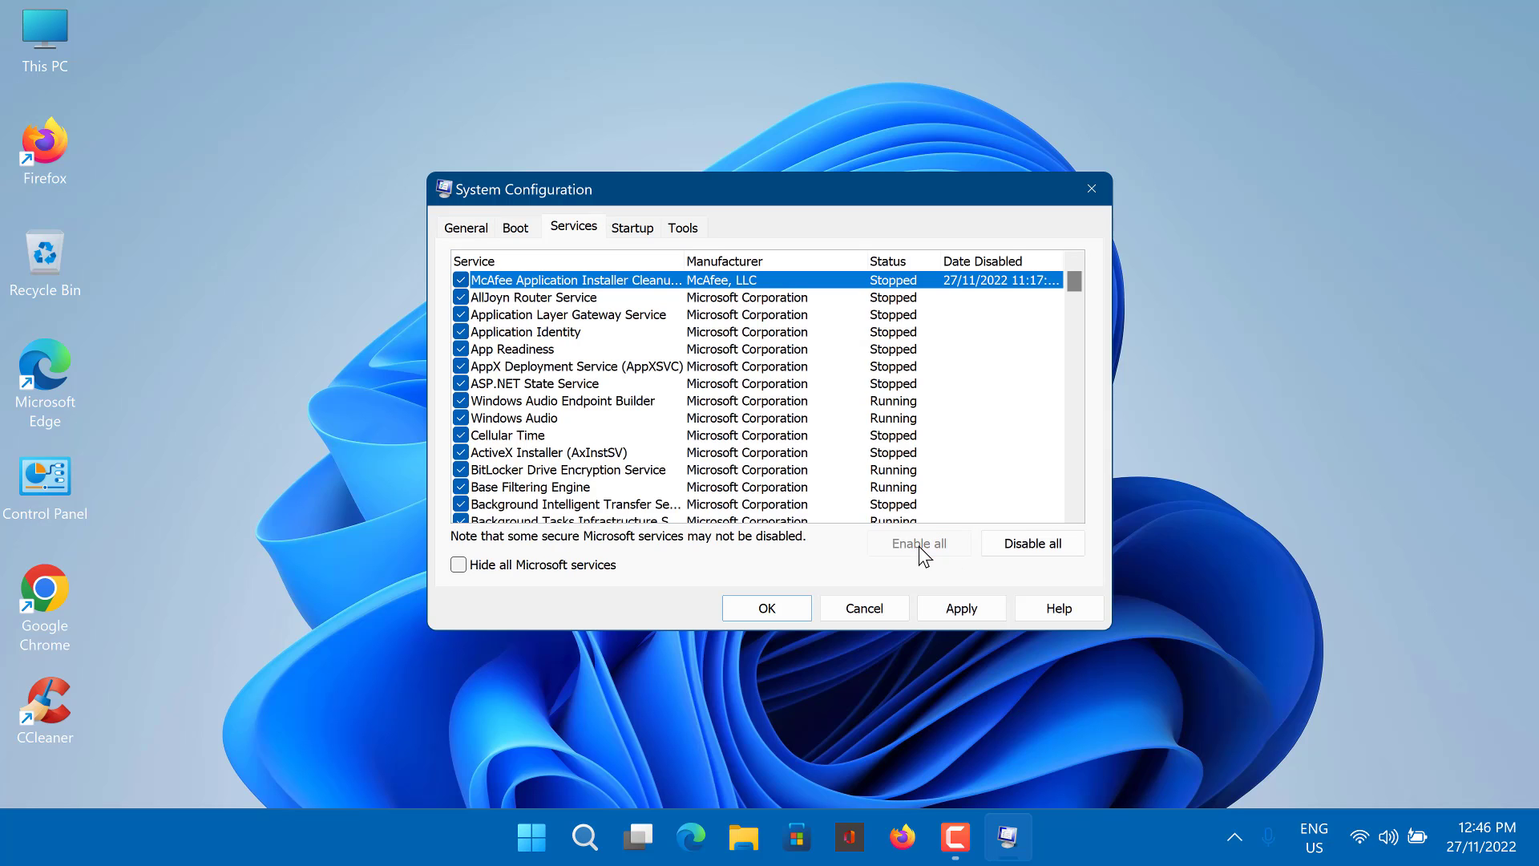
pyautogui.click(962, 610)
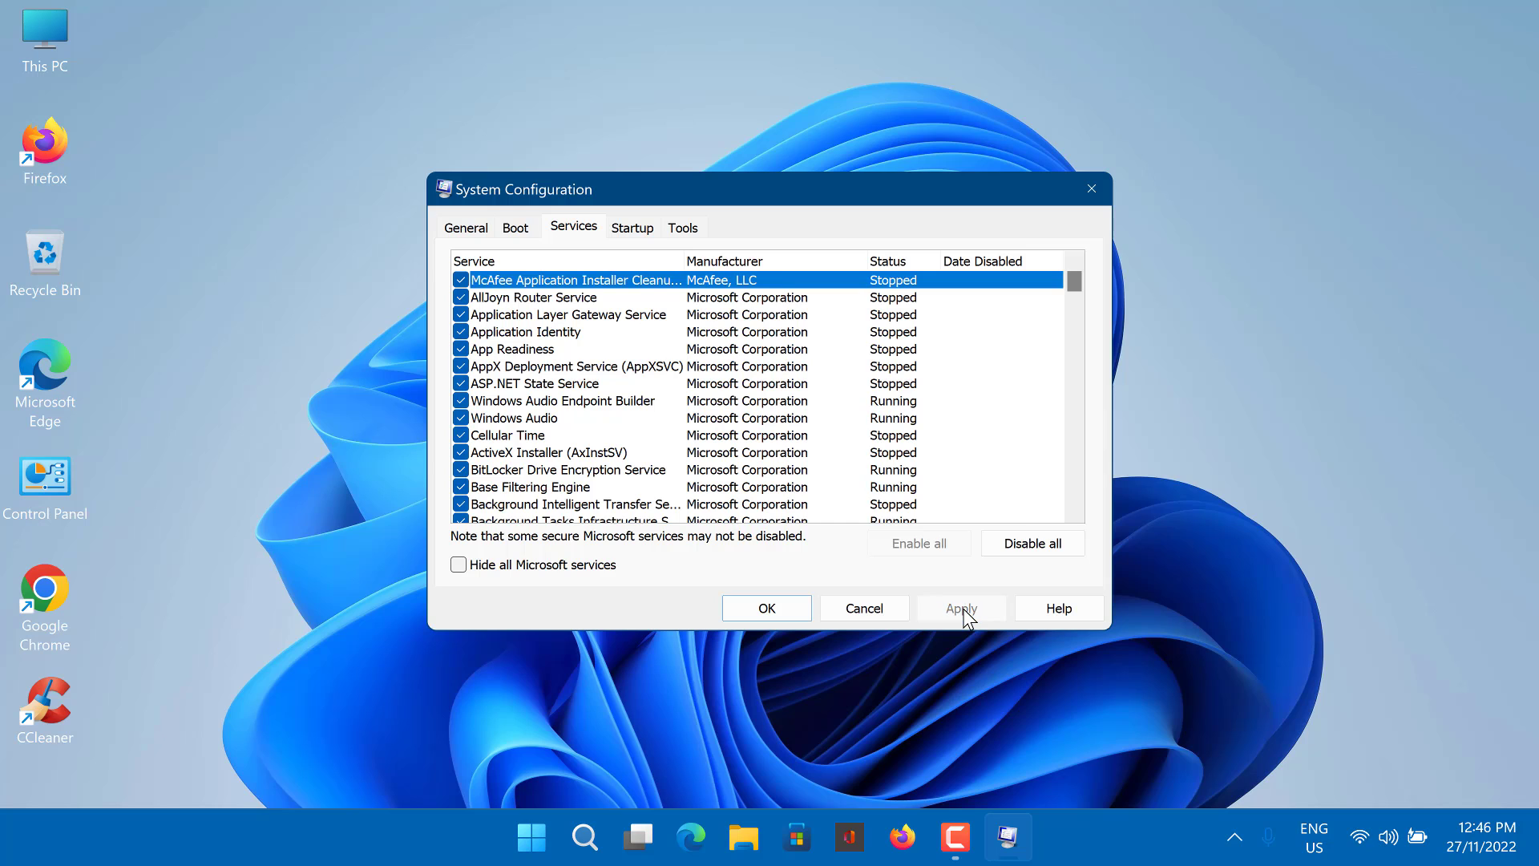
pyautogui.click(766, 611)
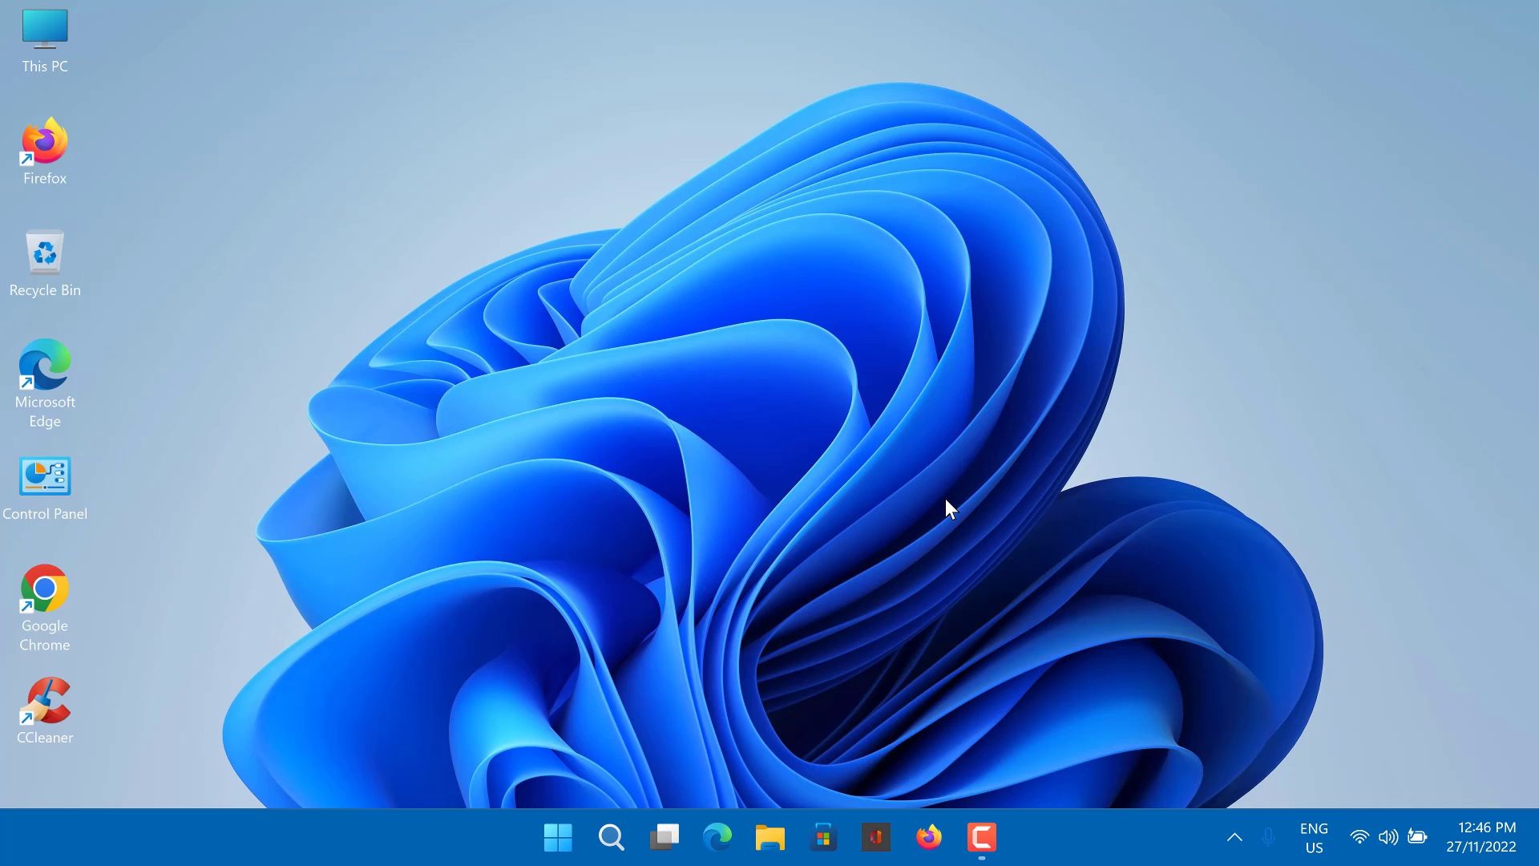
# Step: Update the Intel Wi-Fi 6 AX201 160MHz adapter using the Intel driver from the computer's list
pyautogui.rightClick(555, 832)
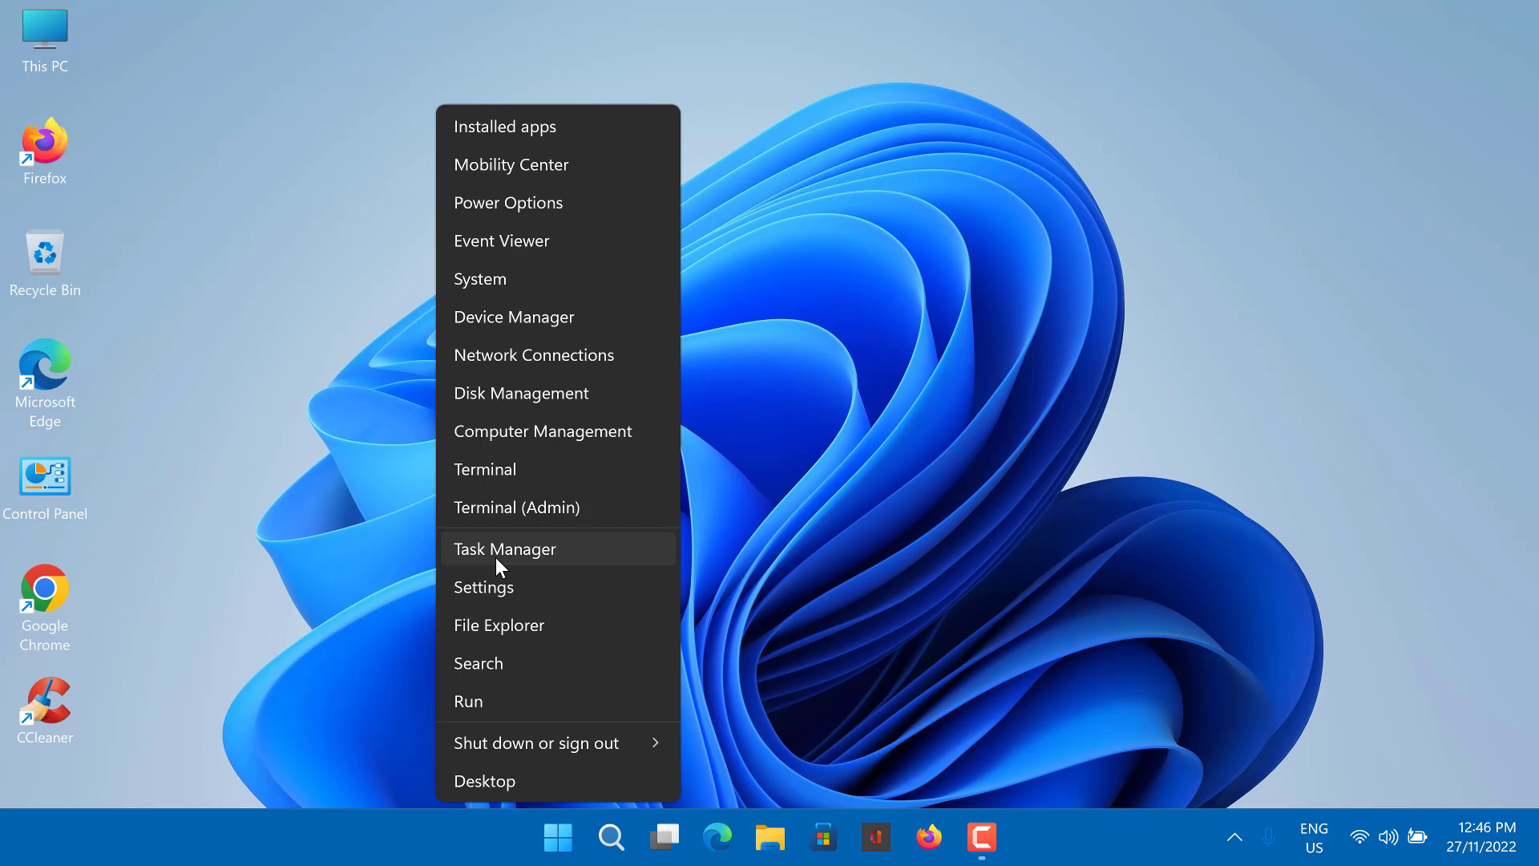
pyautogui.click(532, 316)
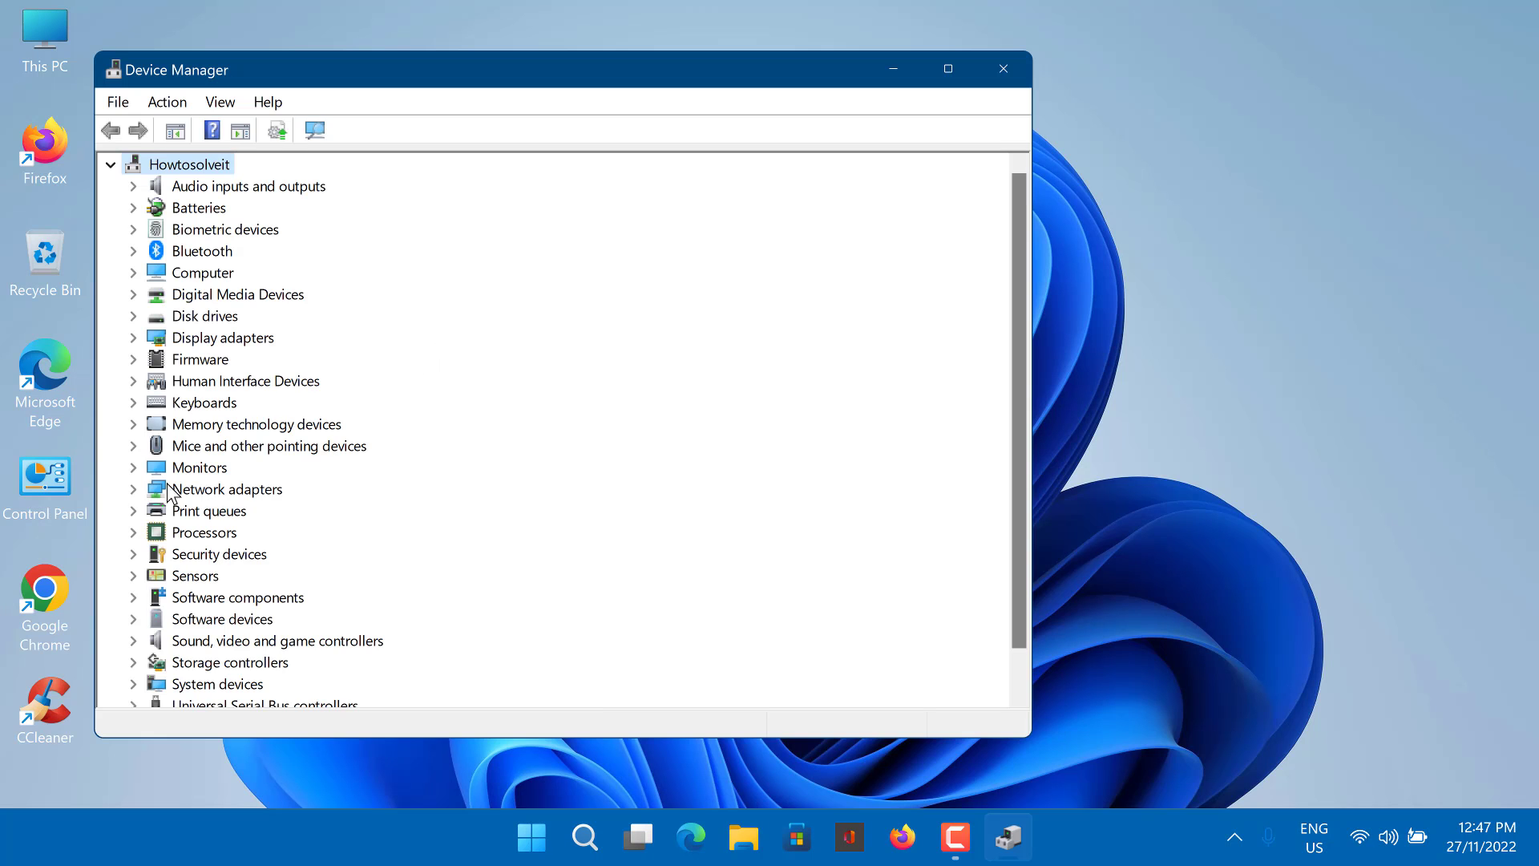
pyautogui.click(134, 490)
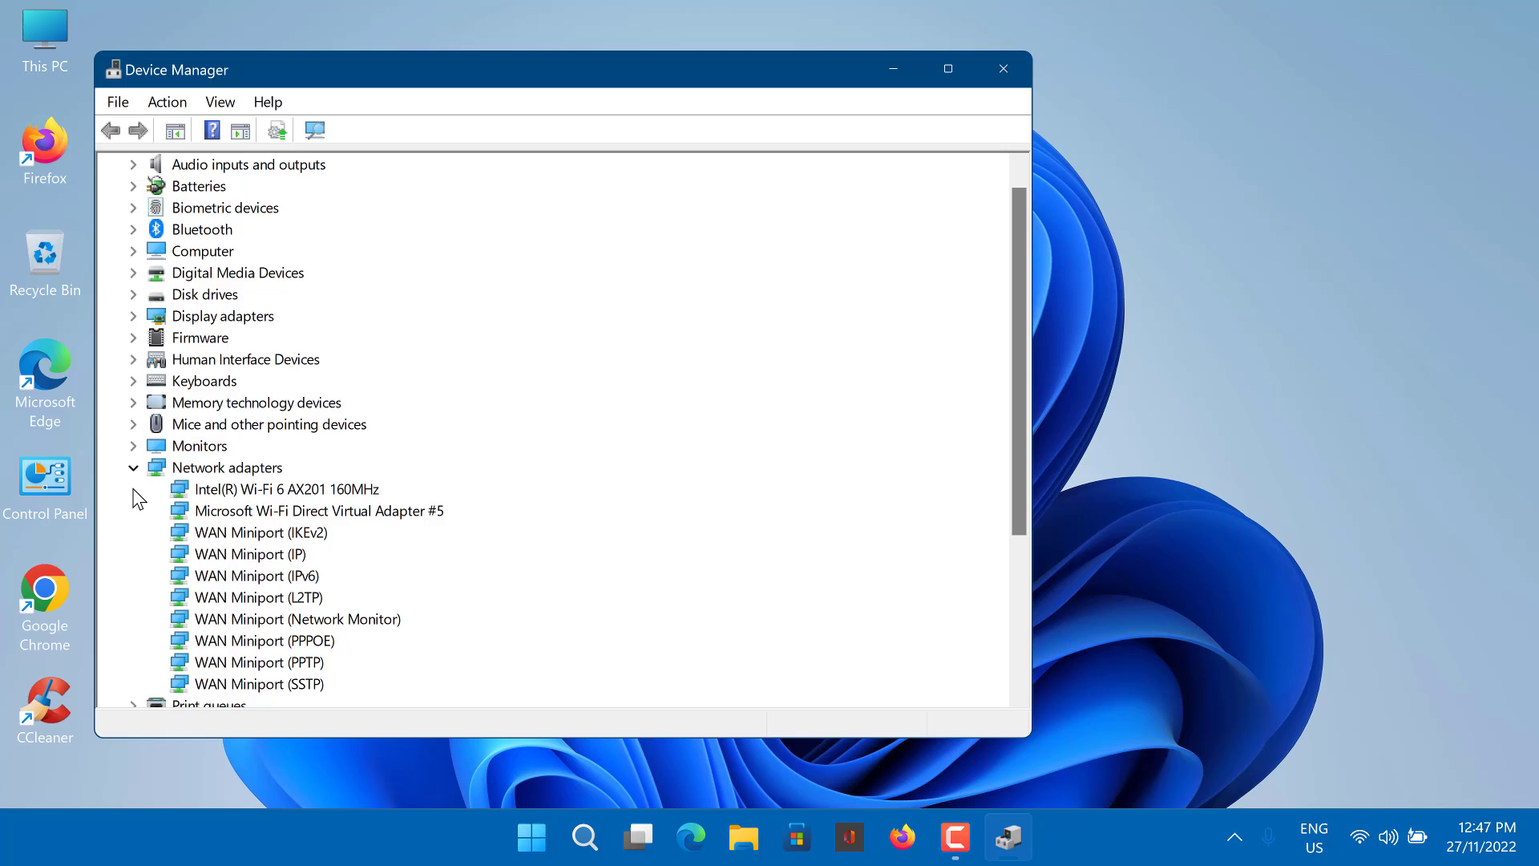
pyautogui.click(282, 491)
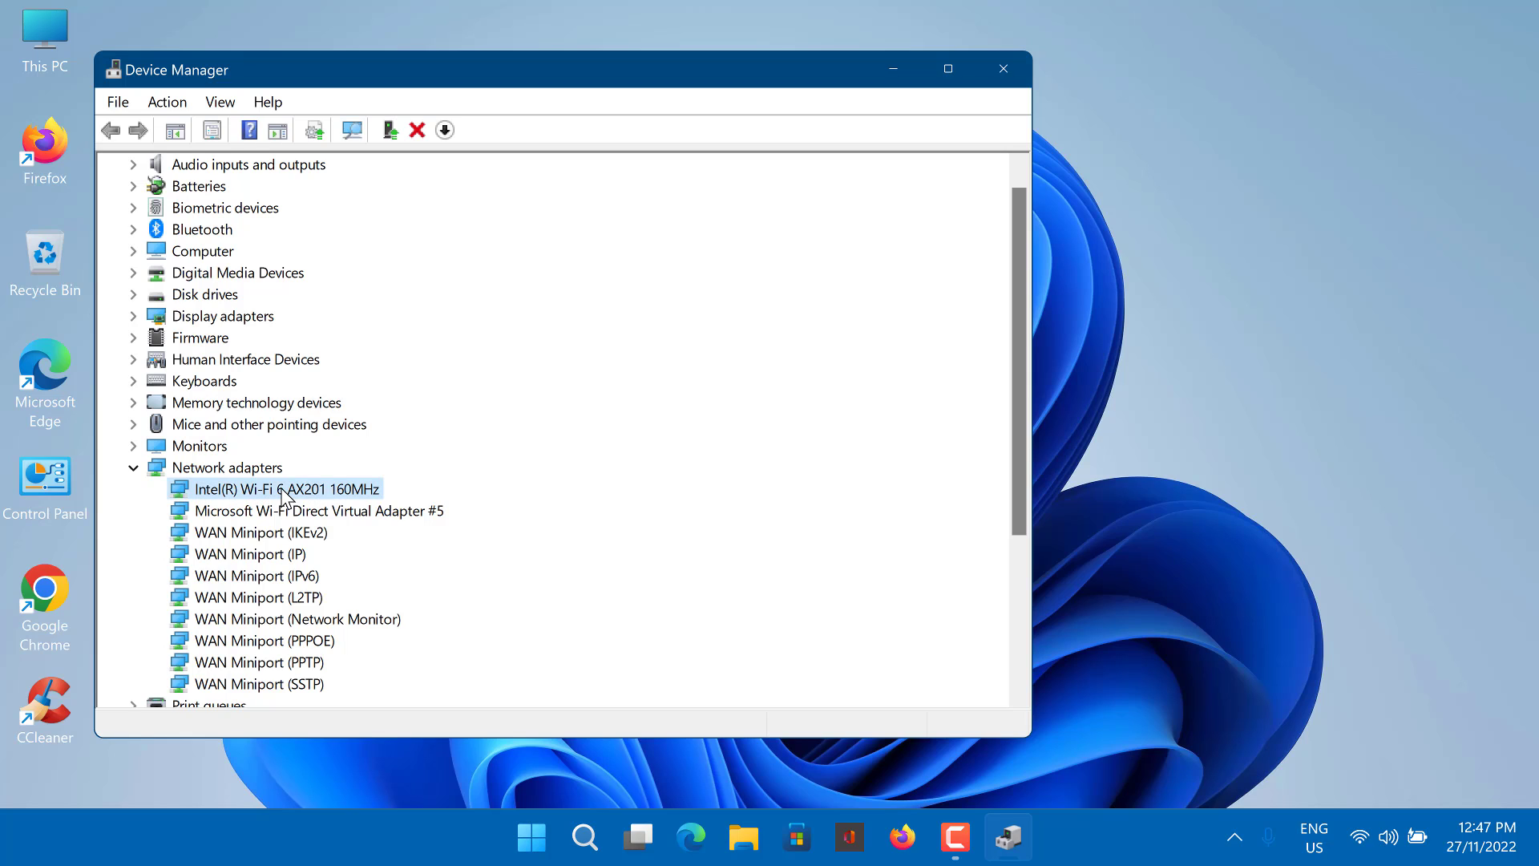
pyautogui.rightClick(282, 491)
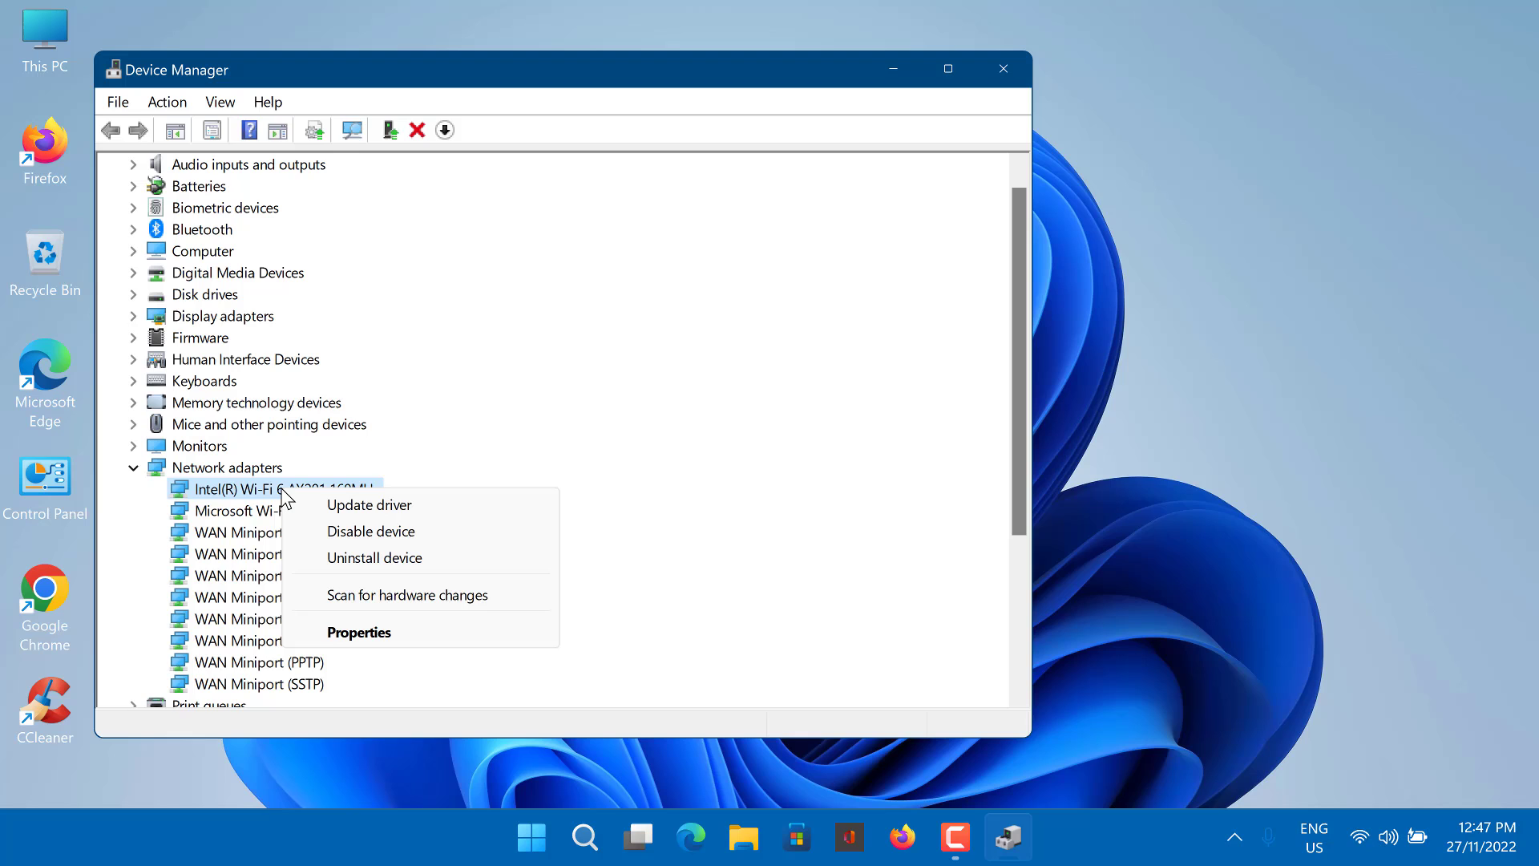
pyautogui.click(377, 513)
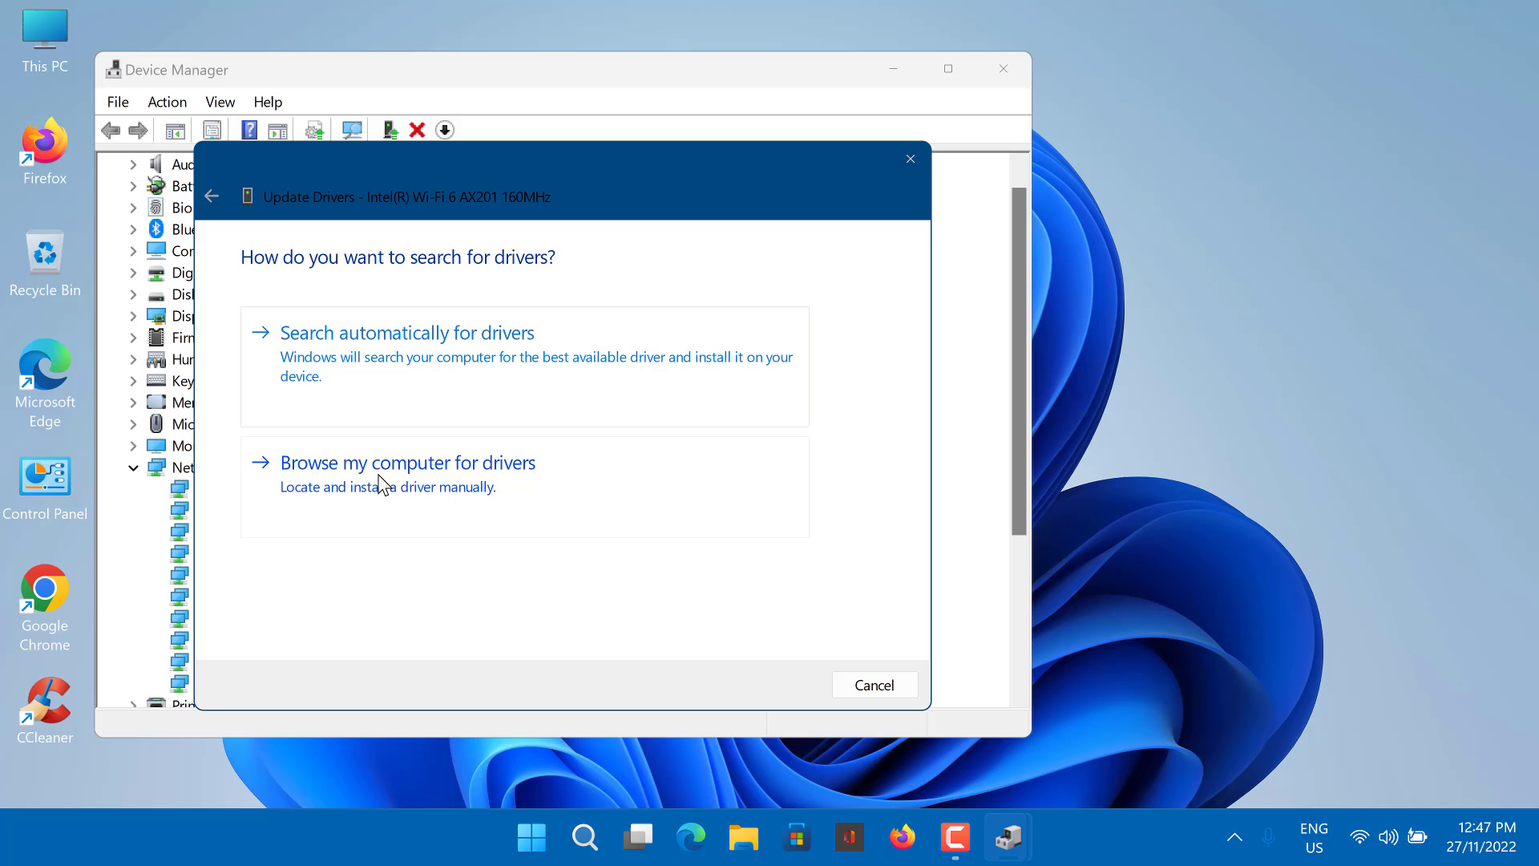
pyautogui.click(383, 469)
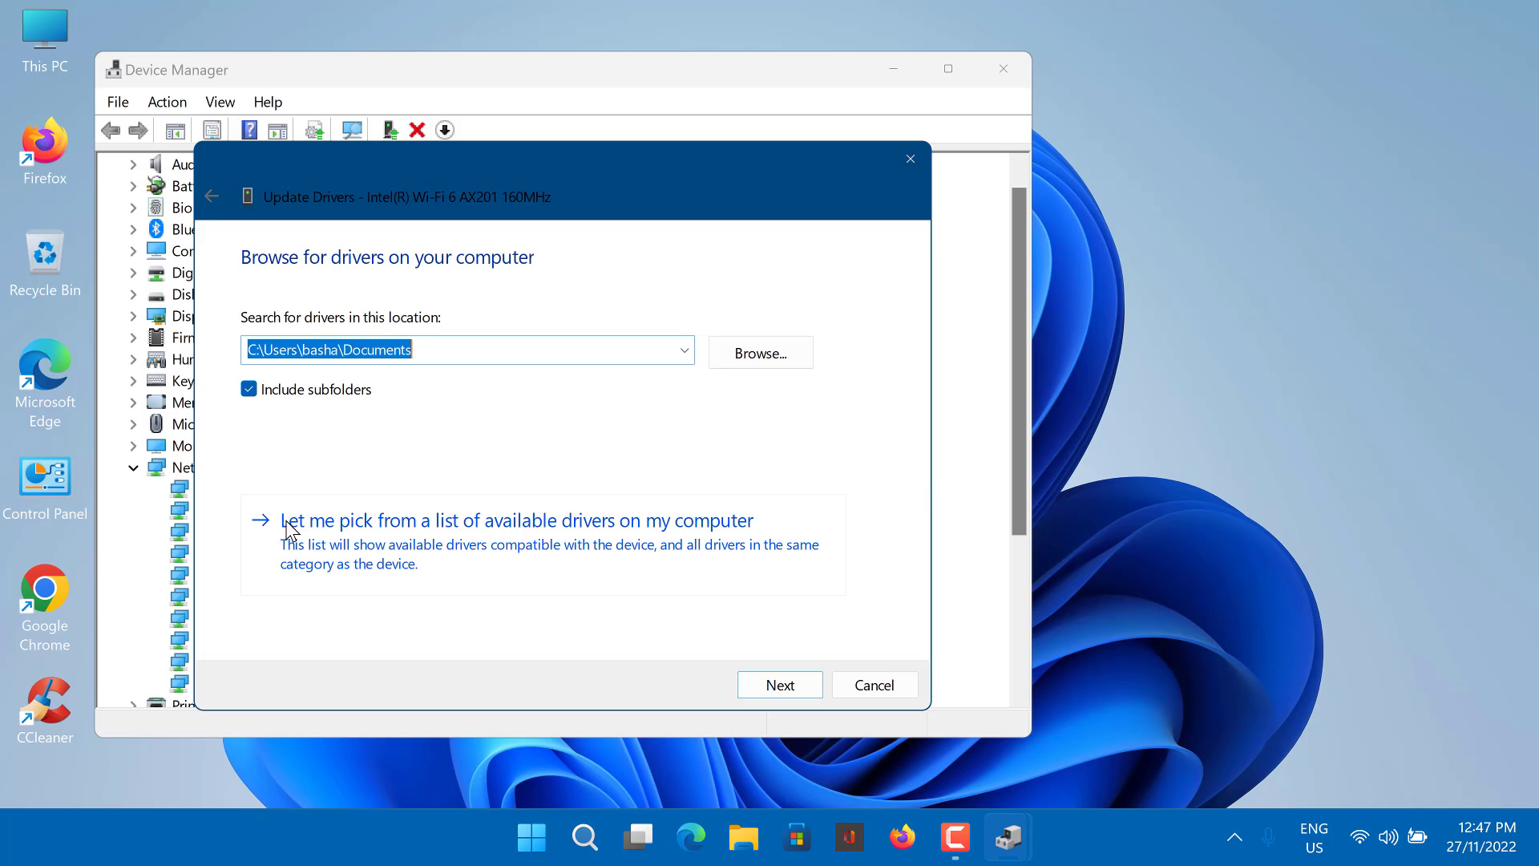
pyautogui.click(430, 537)
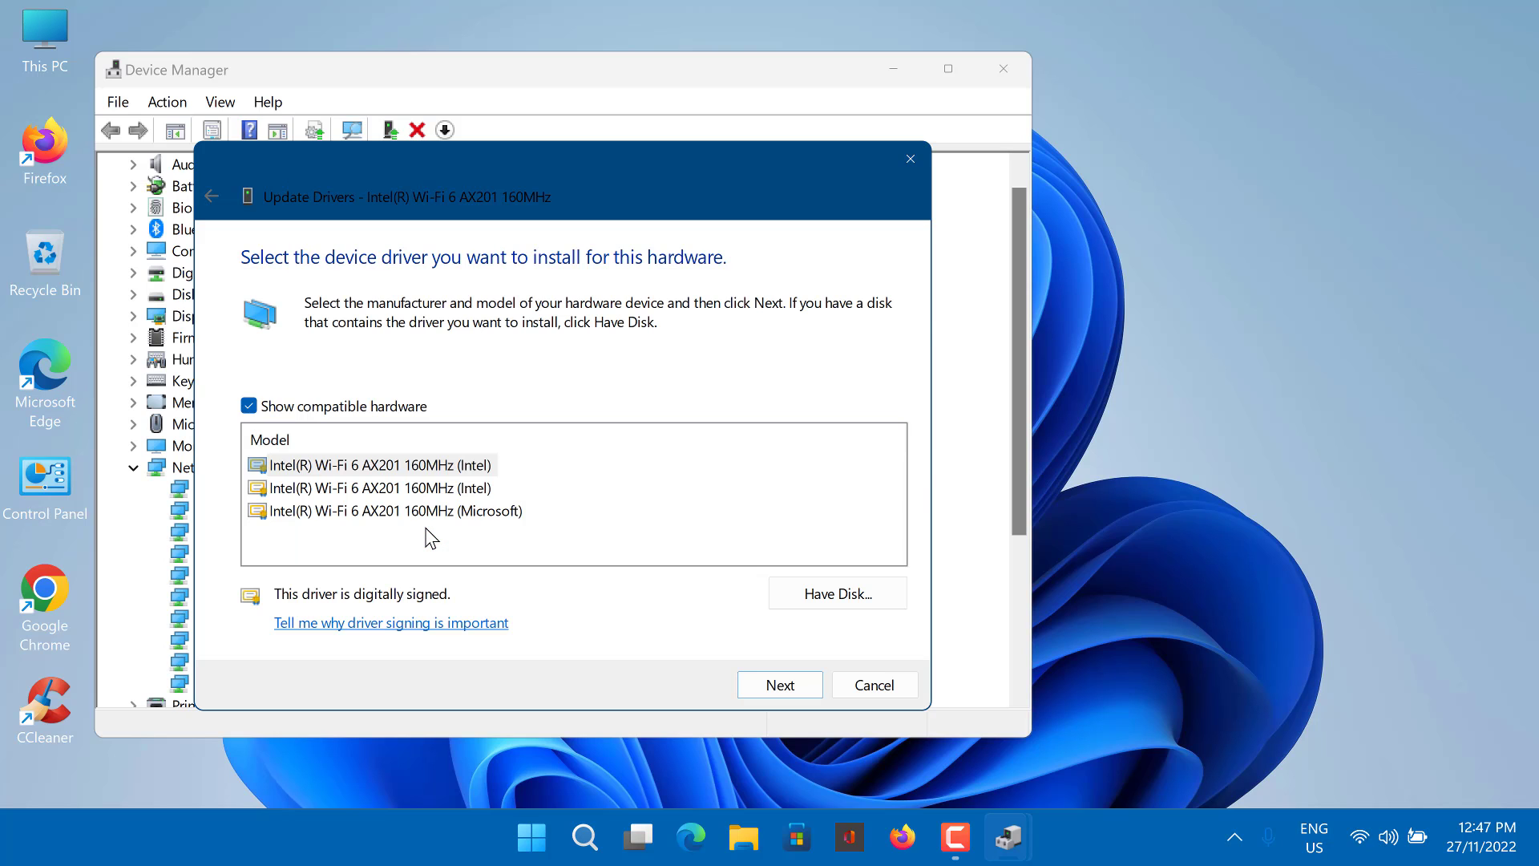
pyautogui.click(291, 471)
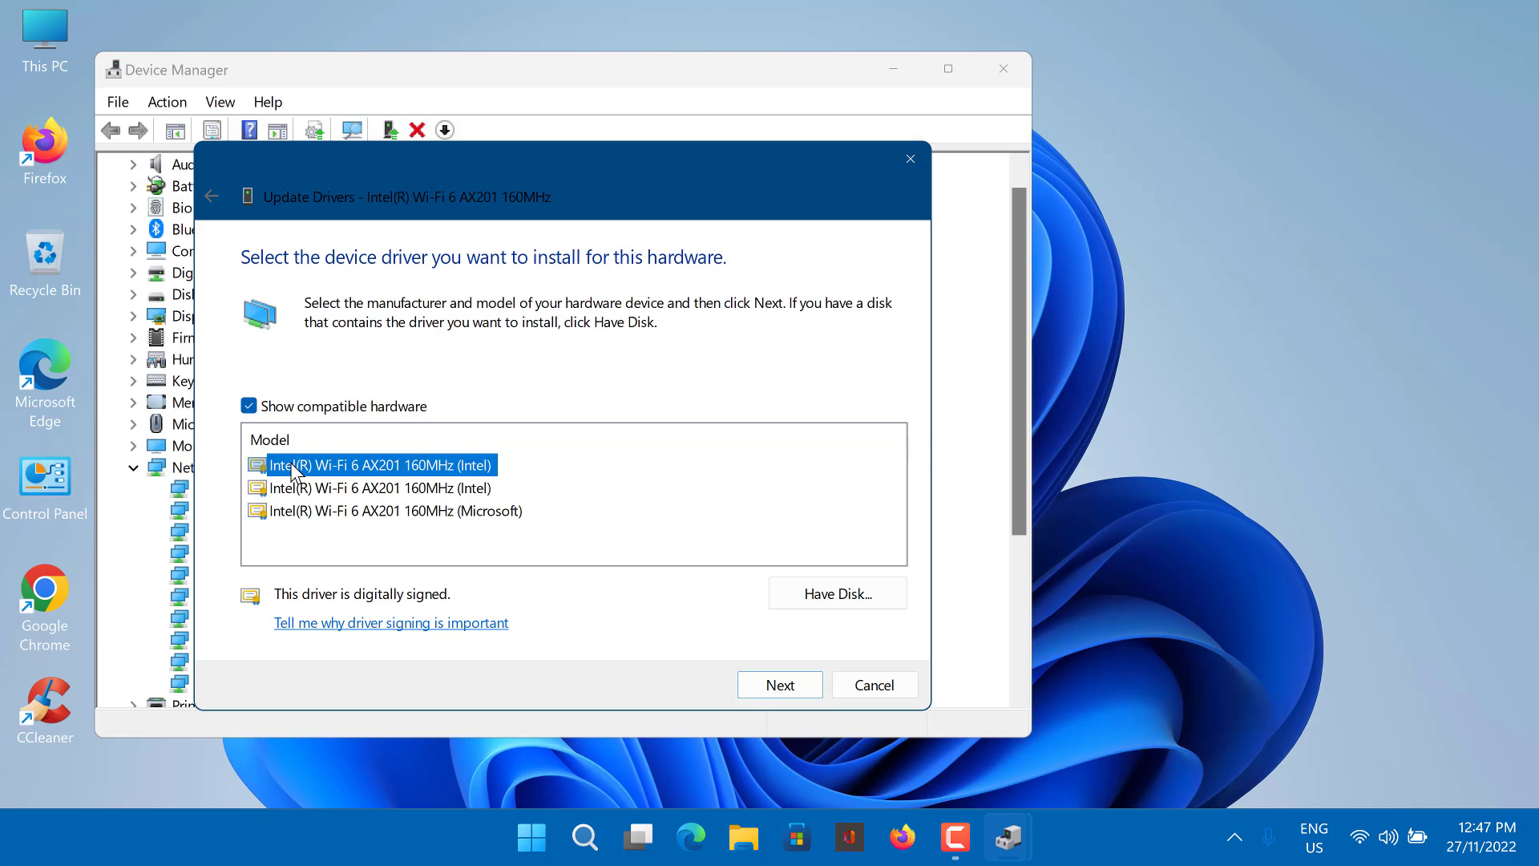
pyautogui.click(777, 686)
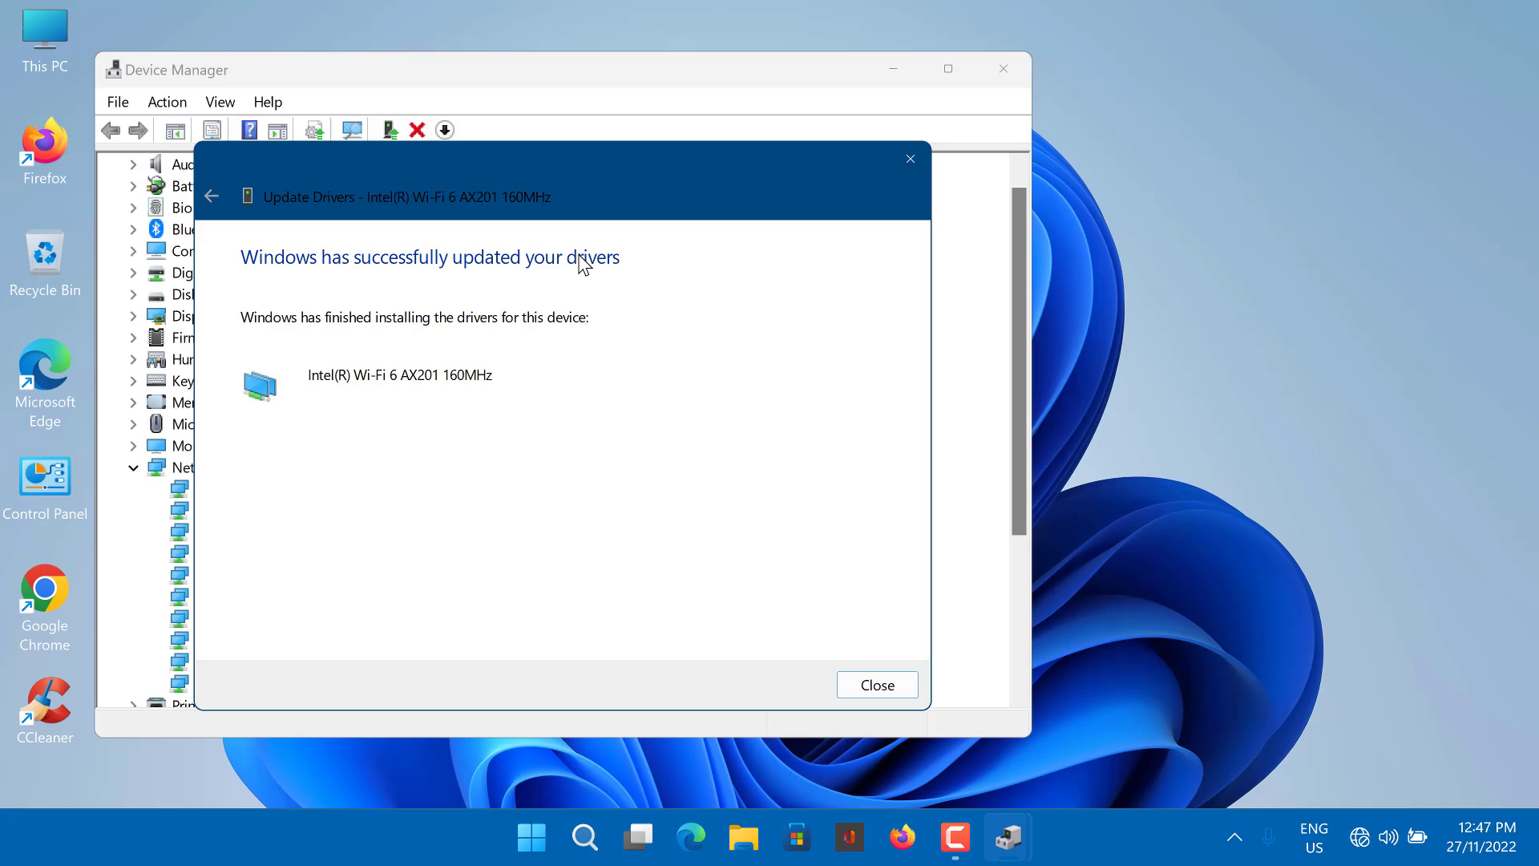
# Step: Dismiss the driver update confirmation and close Device Manager
pyautogui.click(868, 687)
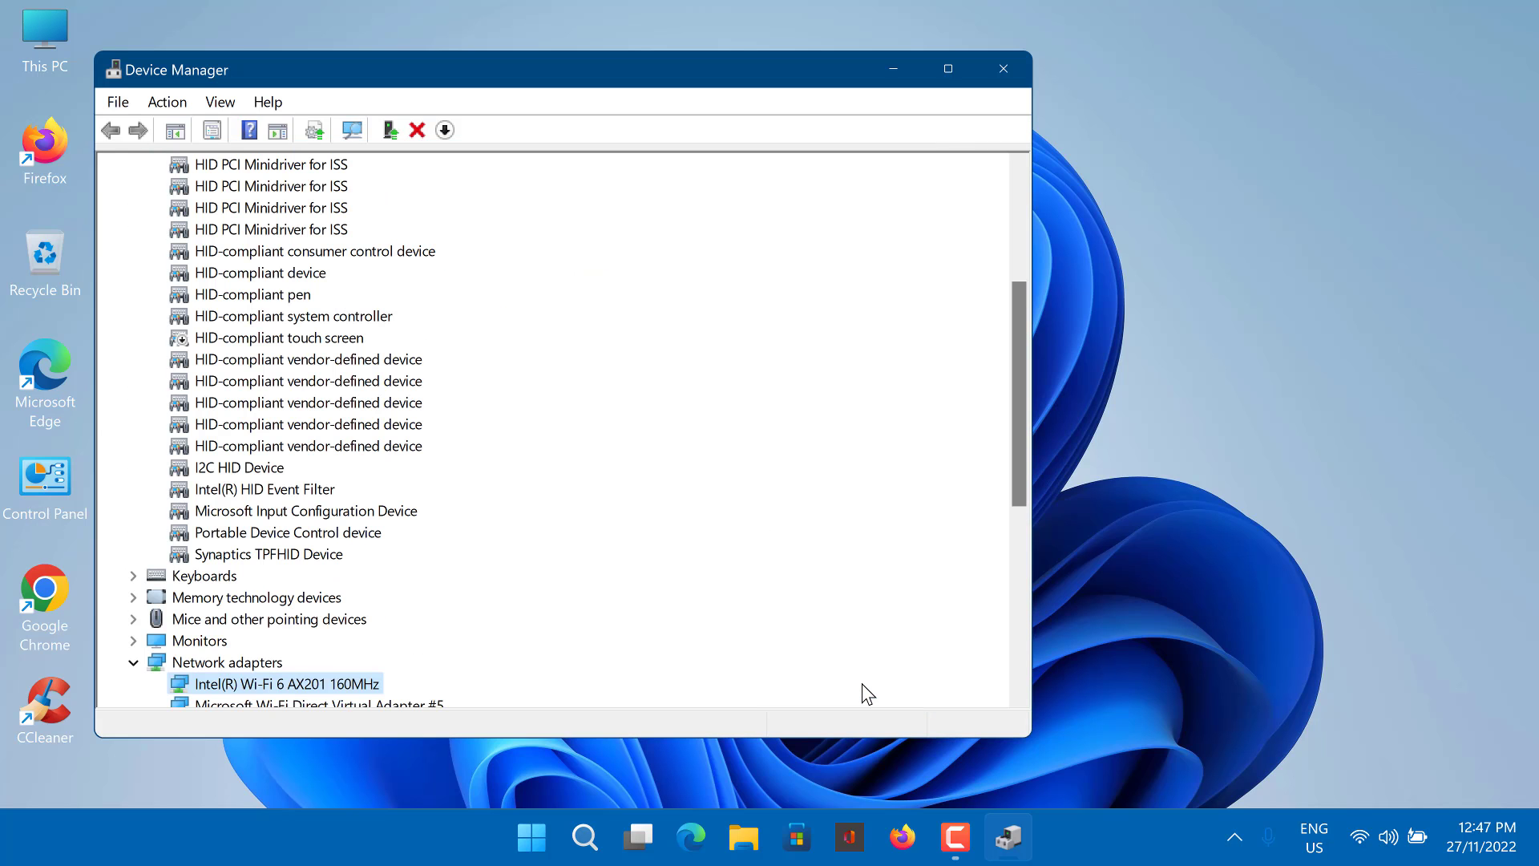
pyautogui.click(1008, 62)
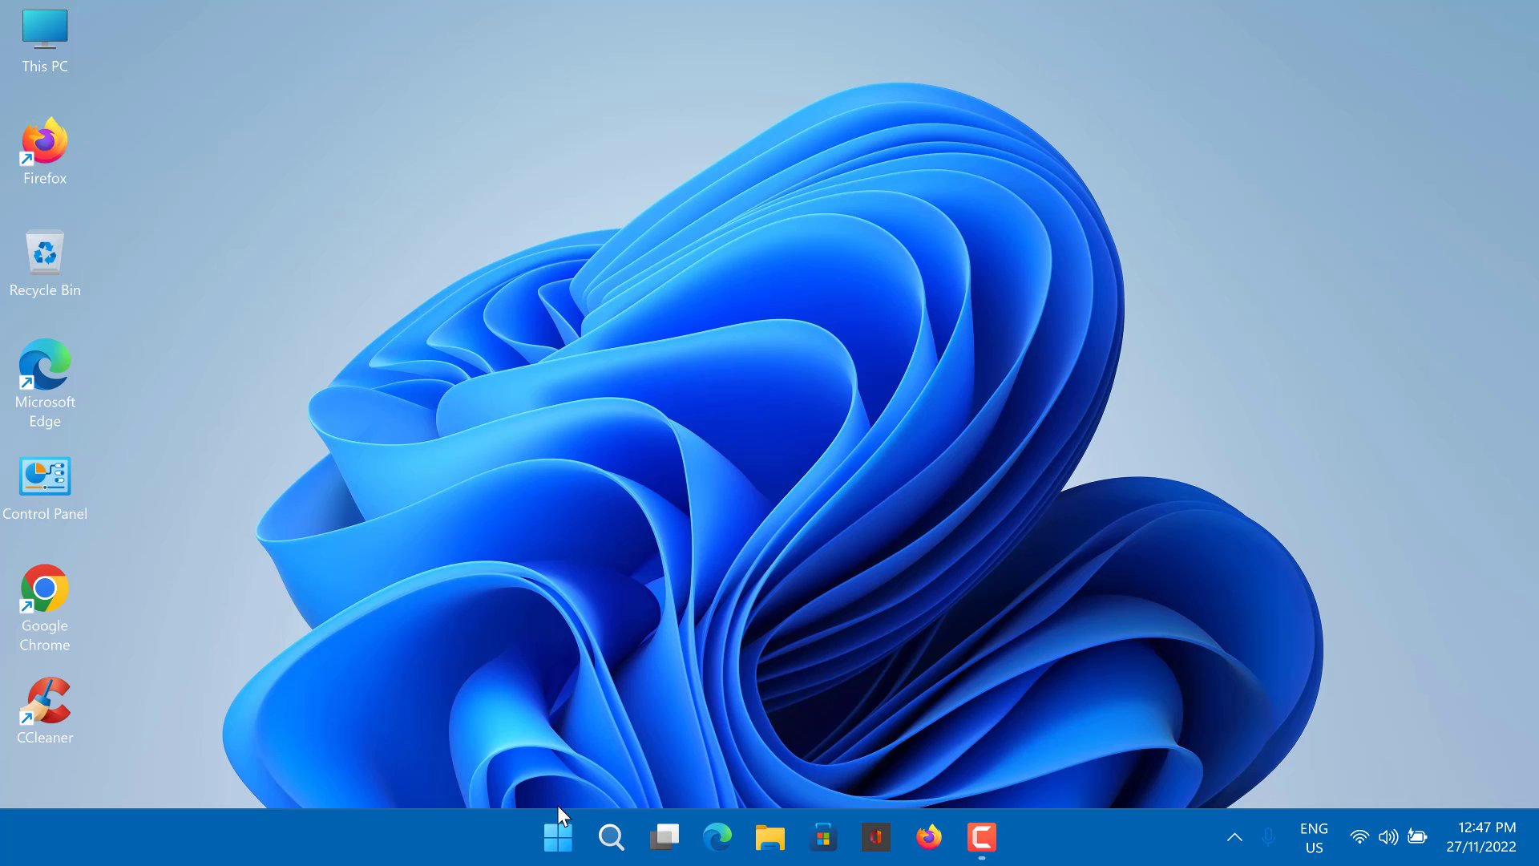
# Step: Reopen Device Manager and uninstall the Intel Wi-Fi 6 AX201 160MHz adapter, confirming the prompt
pyautogui.rightClick(558, 834)
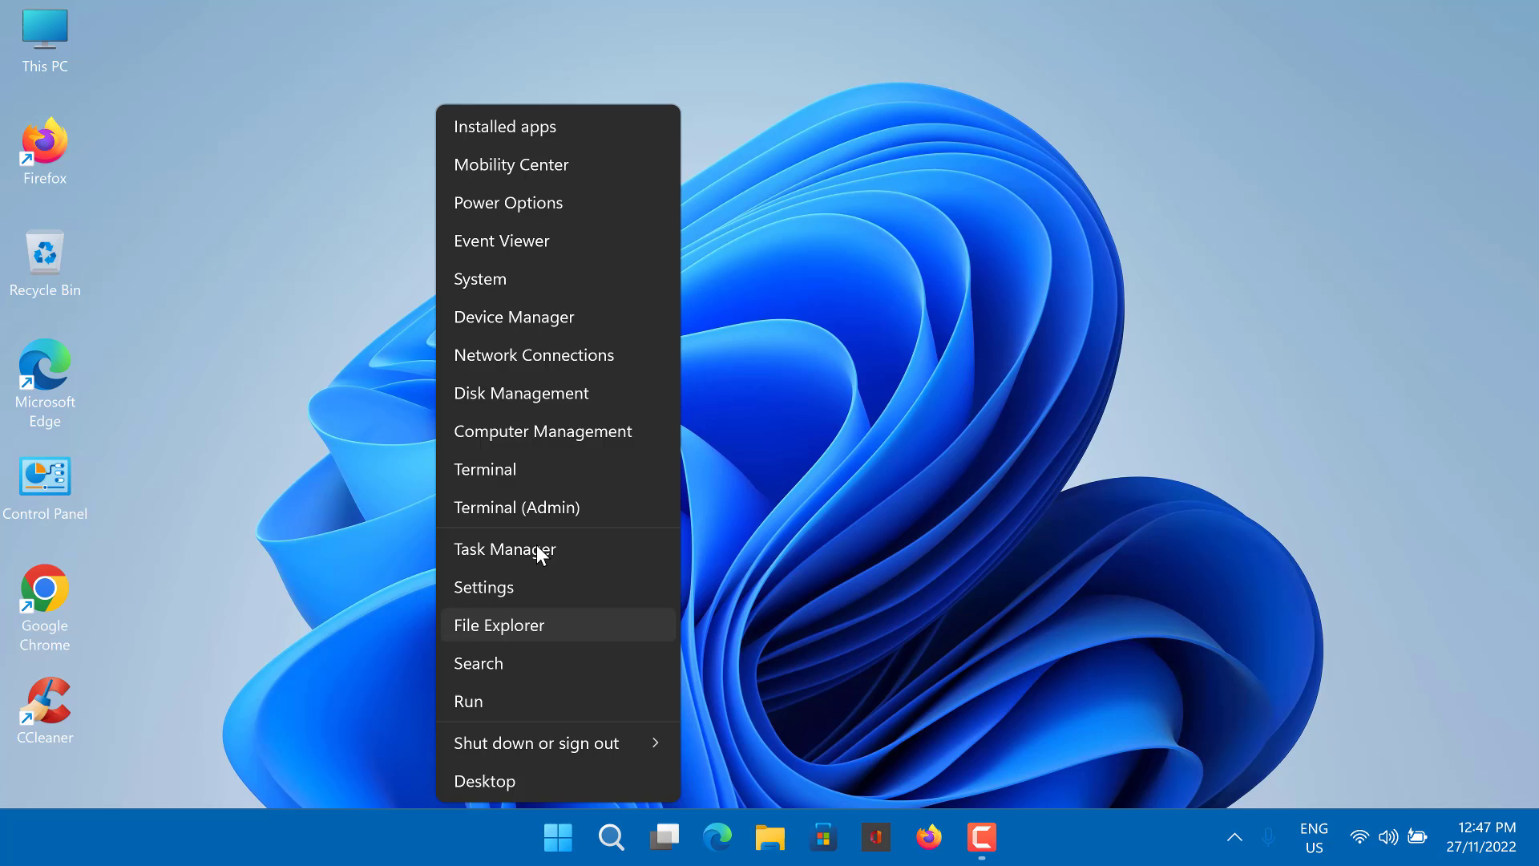
pyautogui.click(524, 315)
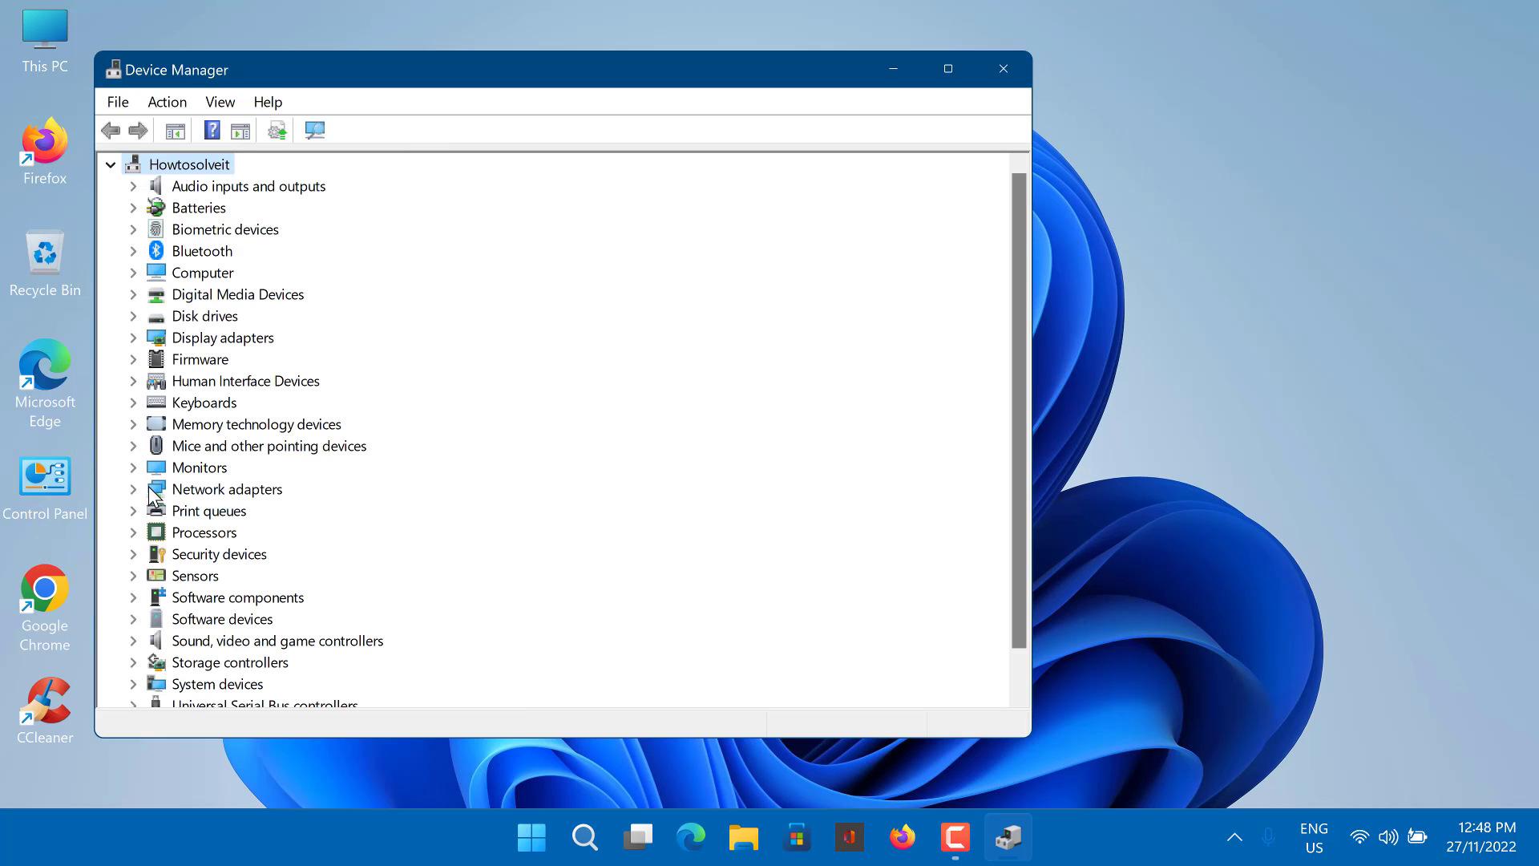
pyautogui.click(134, 490)
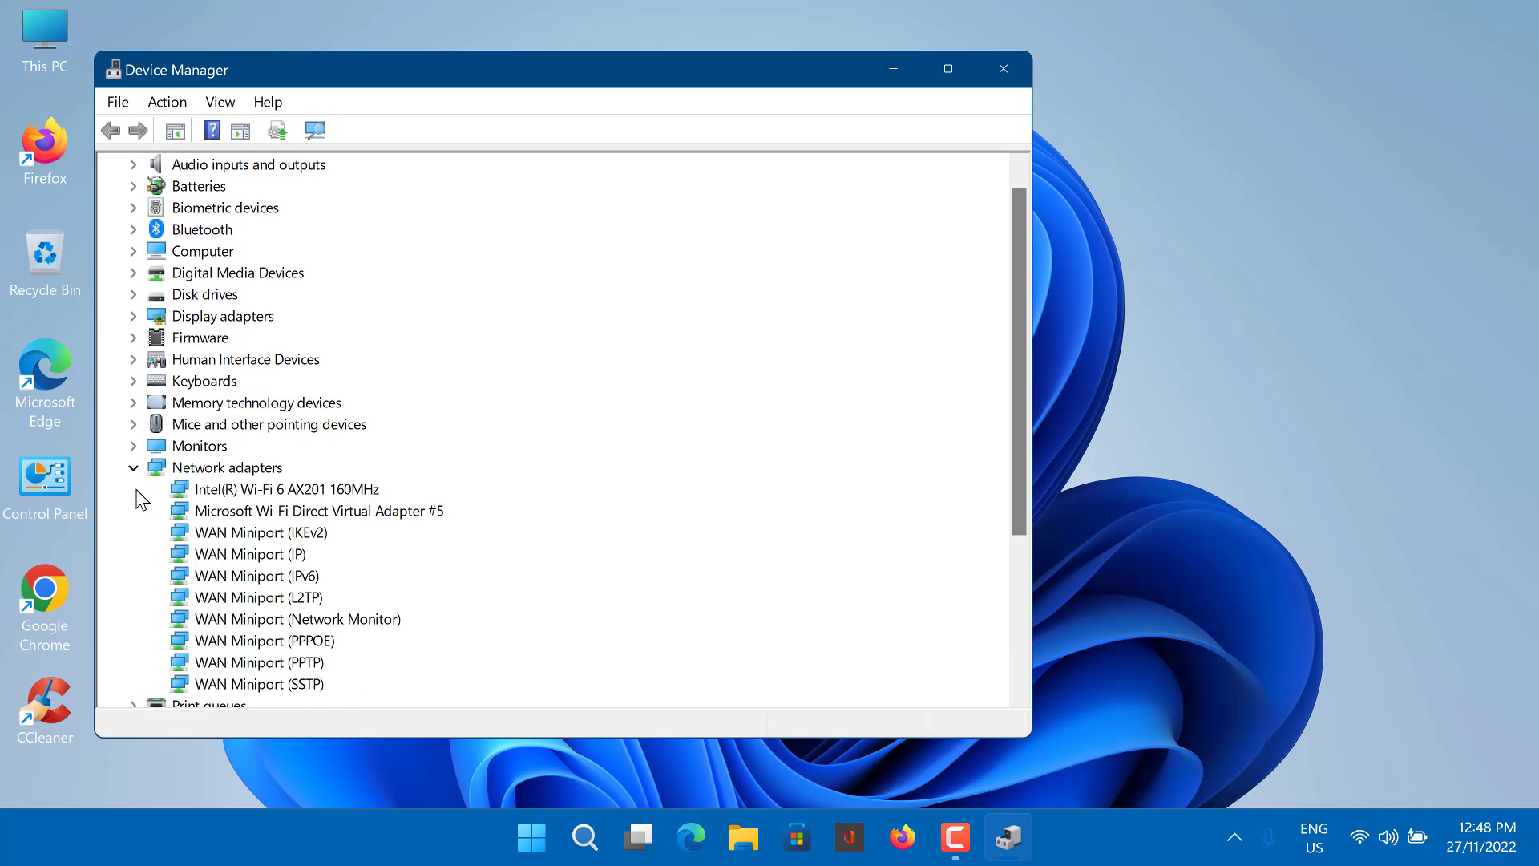
pyautogui.click(272, 491)
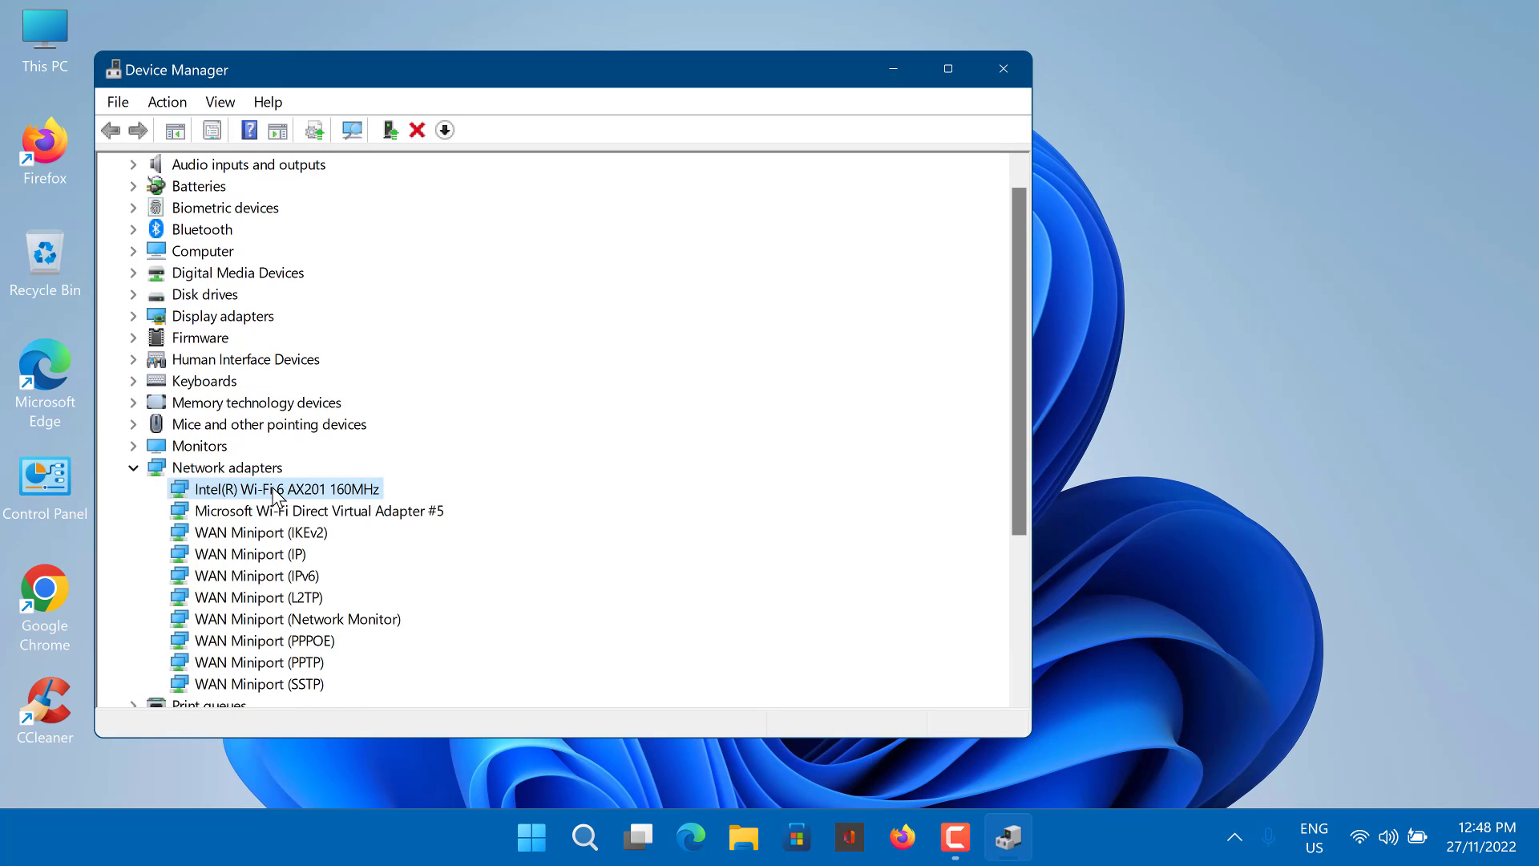
pyautogui.rightClick(273, 491)
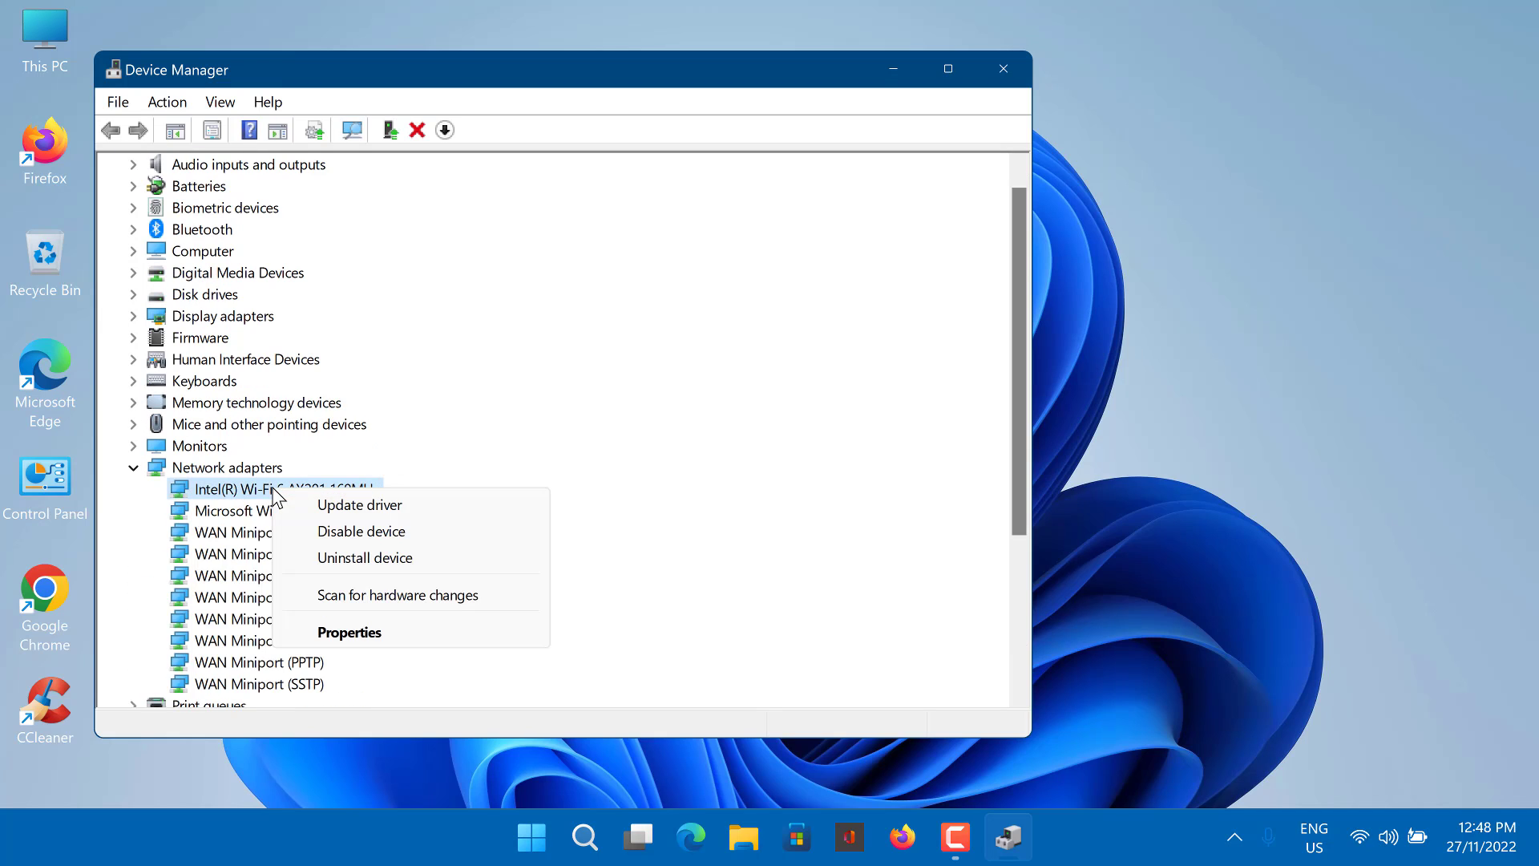
pyautogui.click(379, 558)
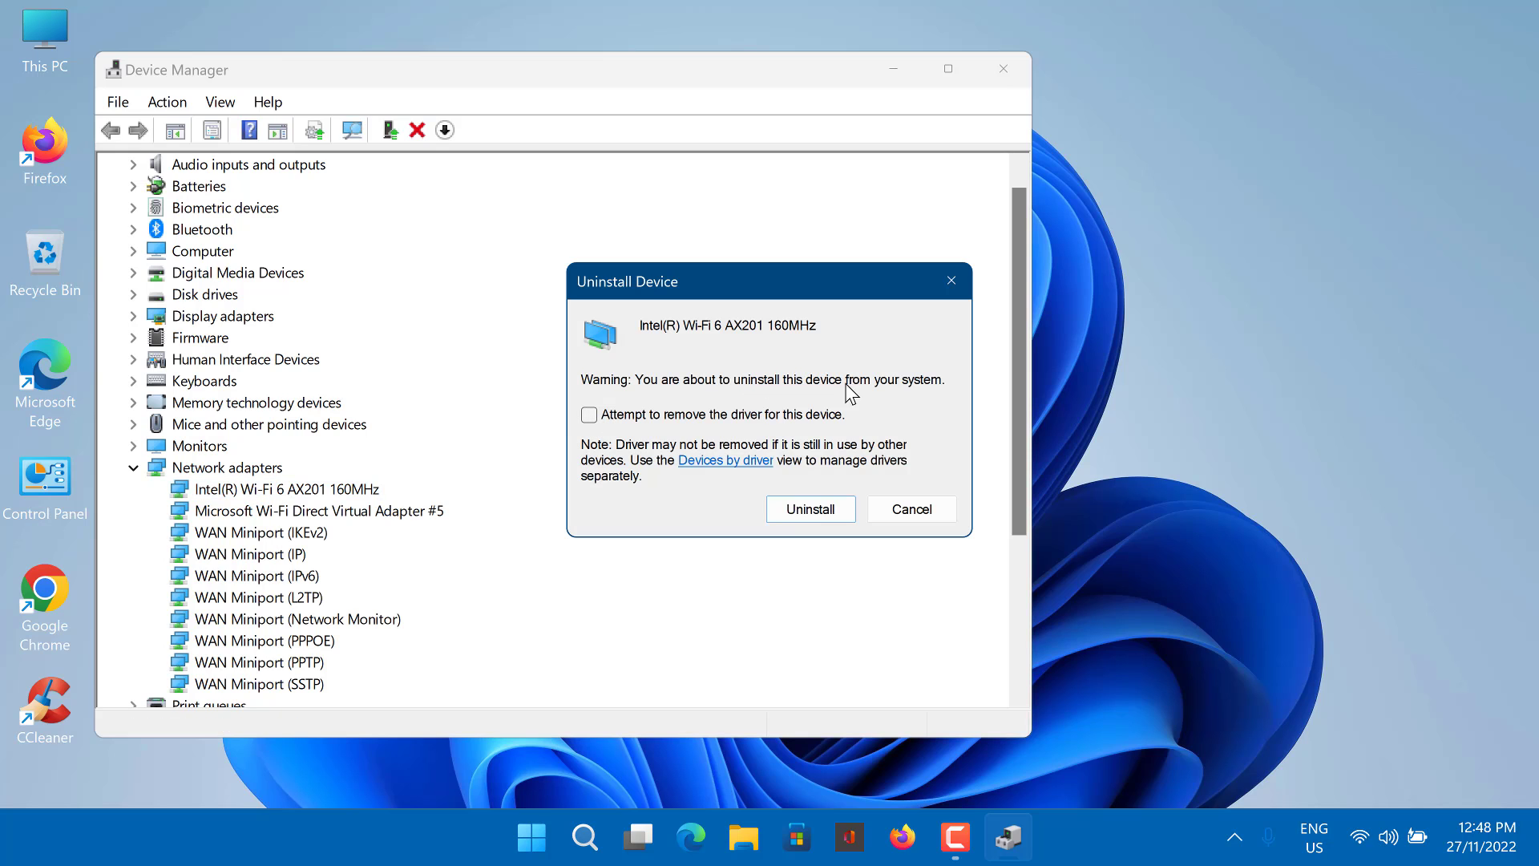
pyautogui.click(806, 511)
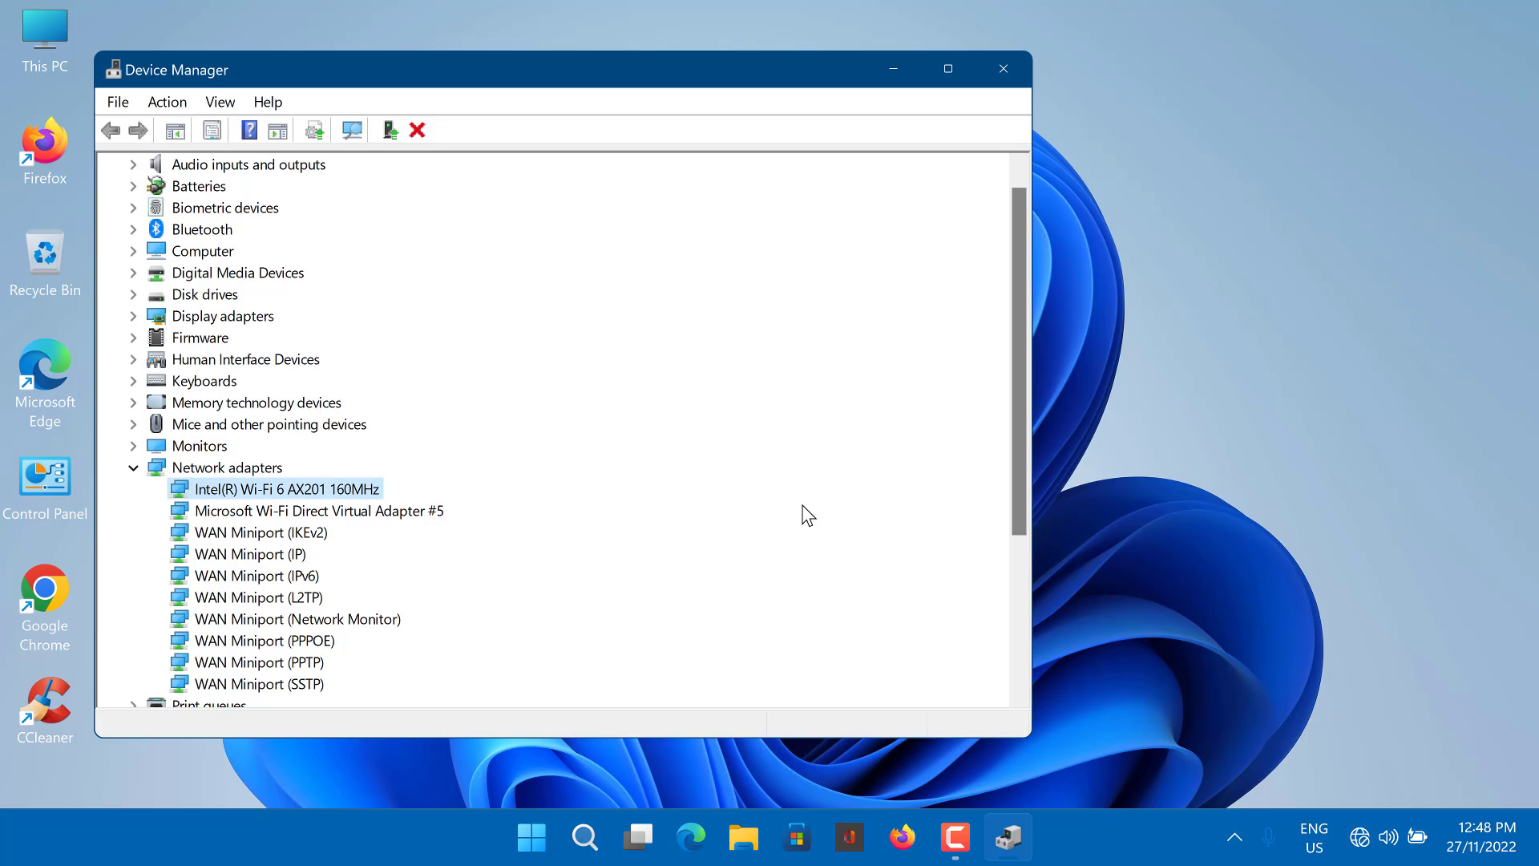
# Step: Close Device Manager, view the Start menu's power options, then dismiss both menus
pyautogui.click(1007, 69)
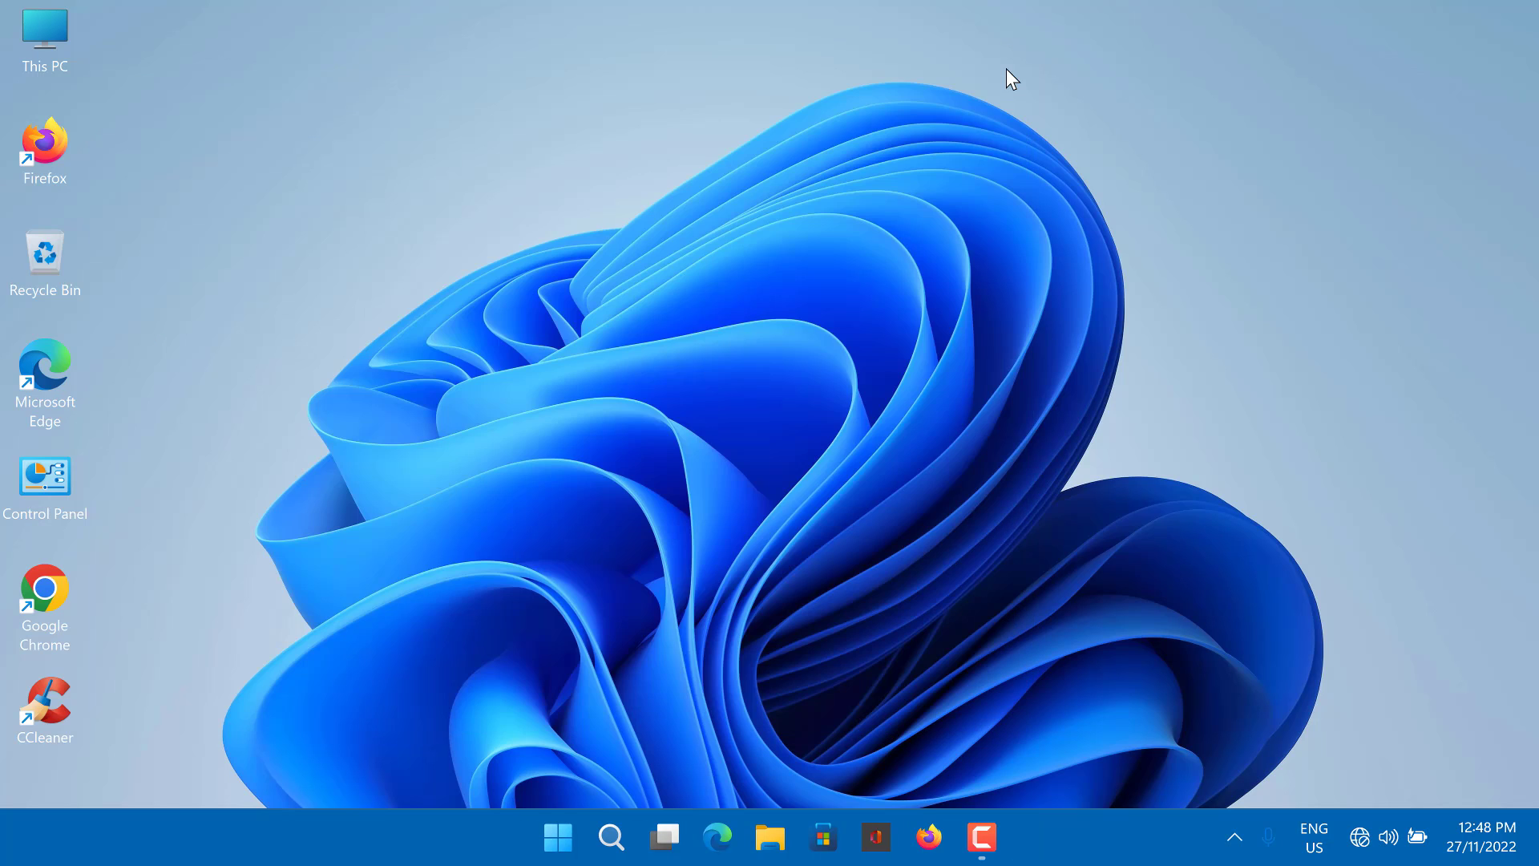
pyautogui.click(560, 839)
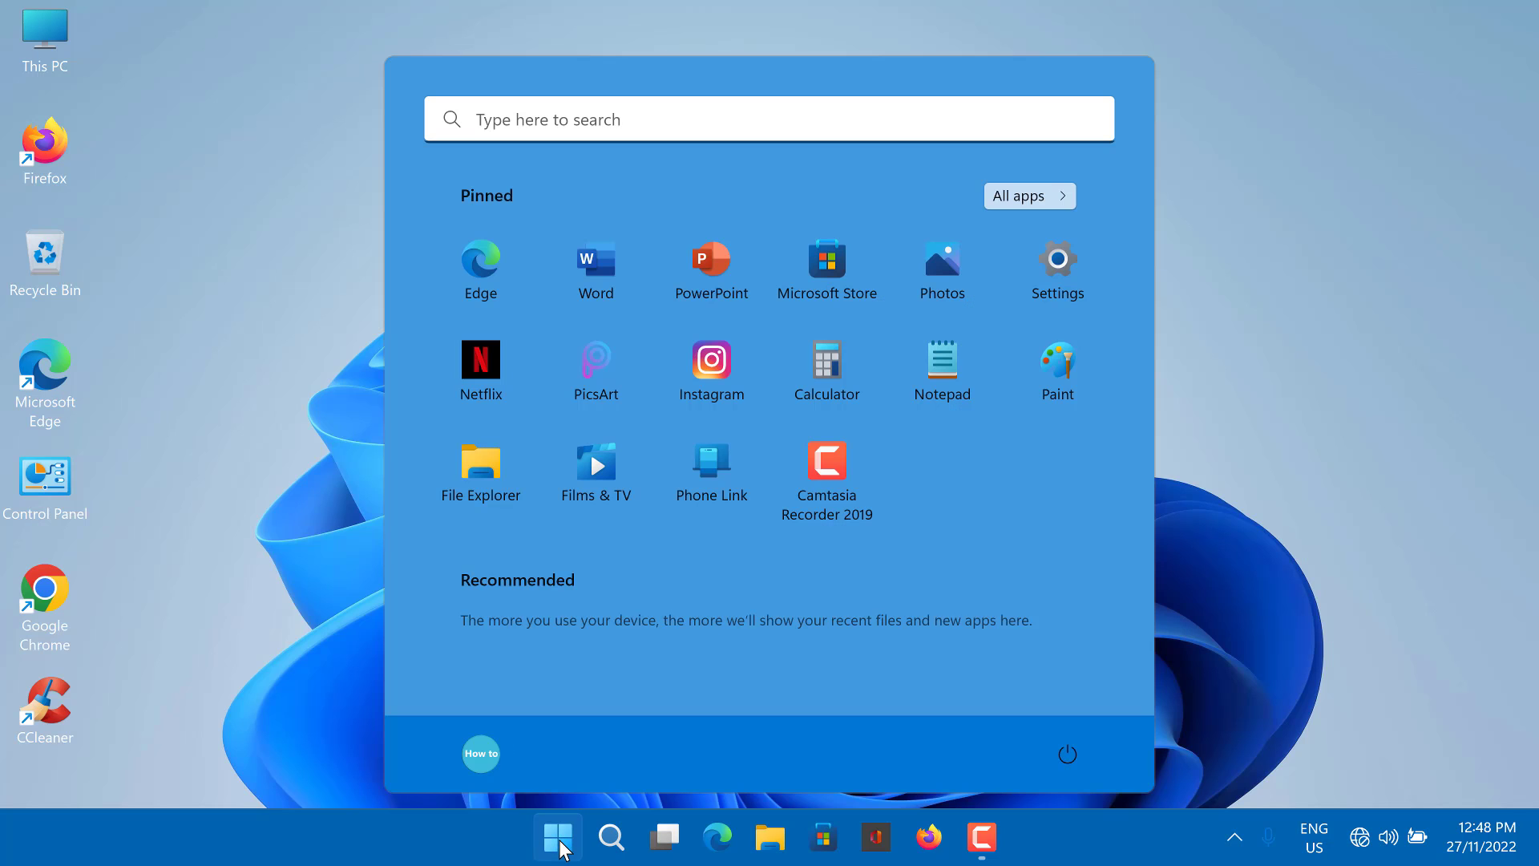
pyautogui.click(1067, 757)
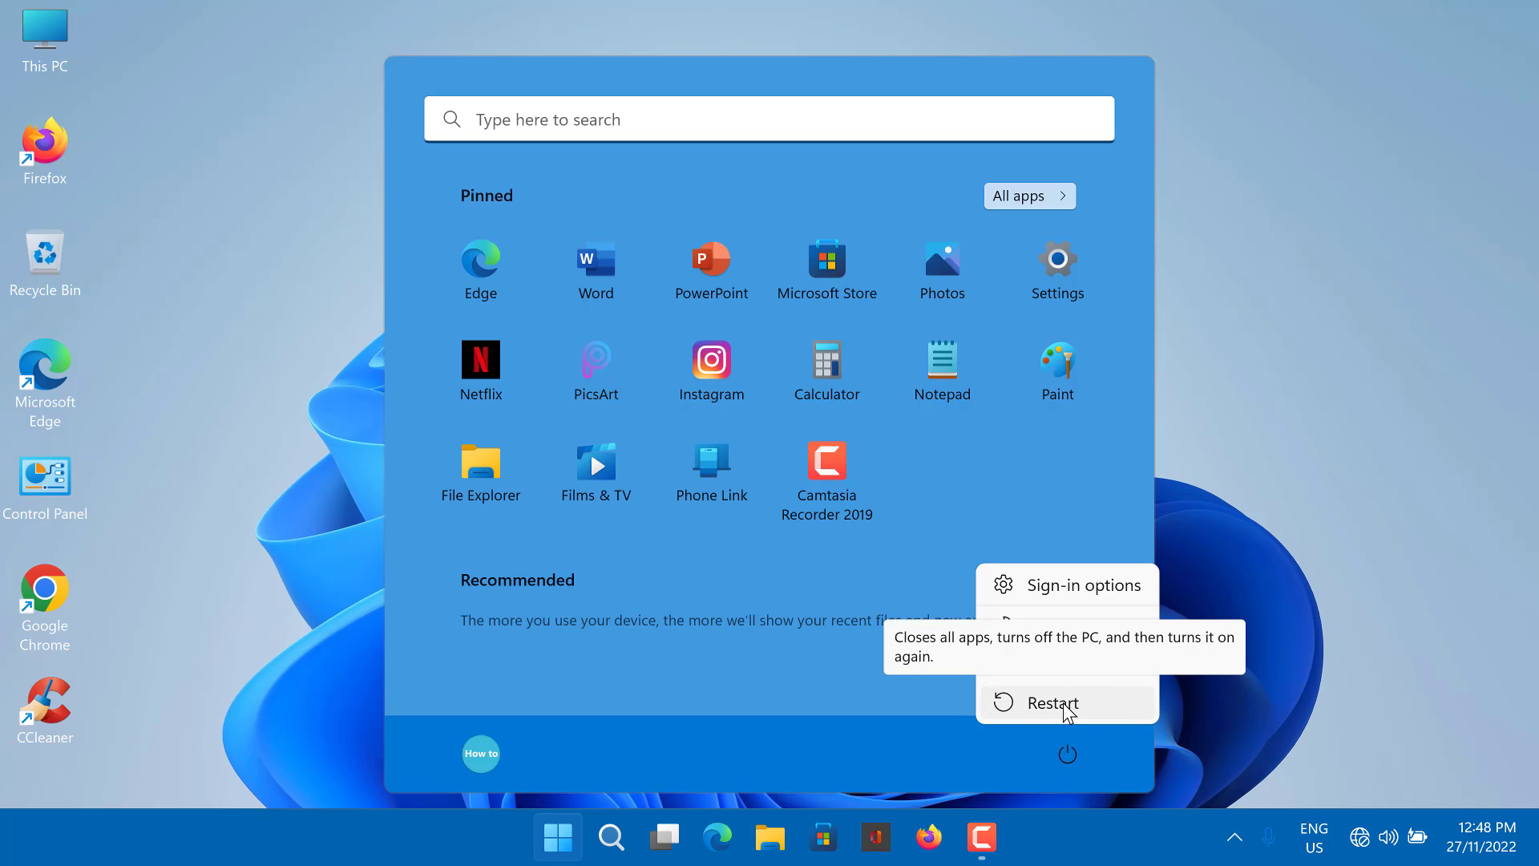
pyautogui.click(1389, 323)
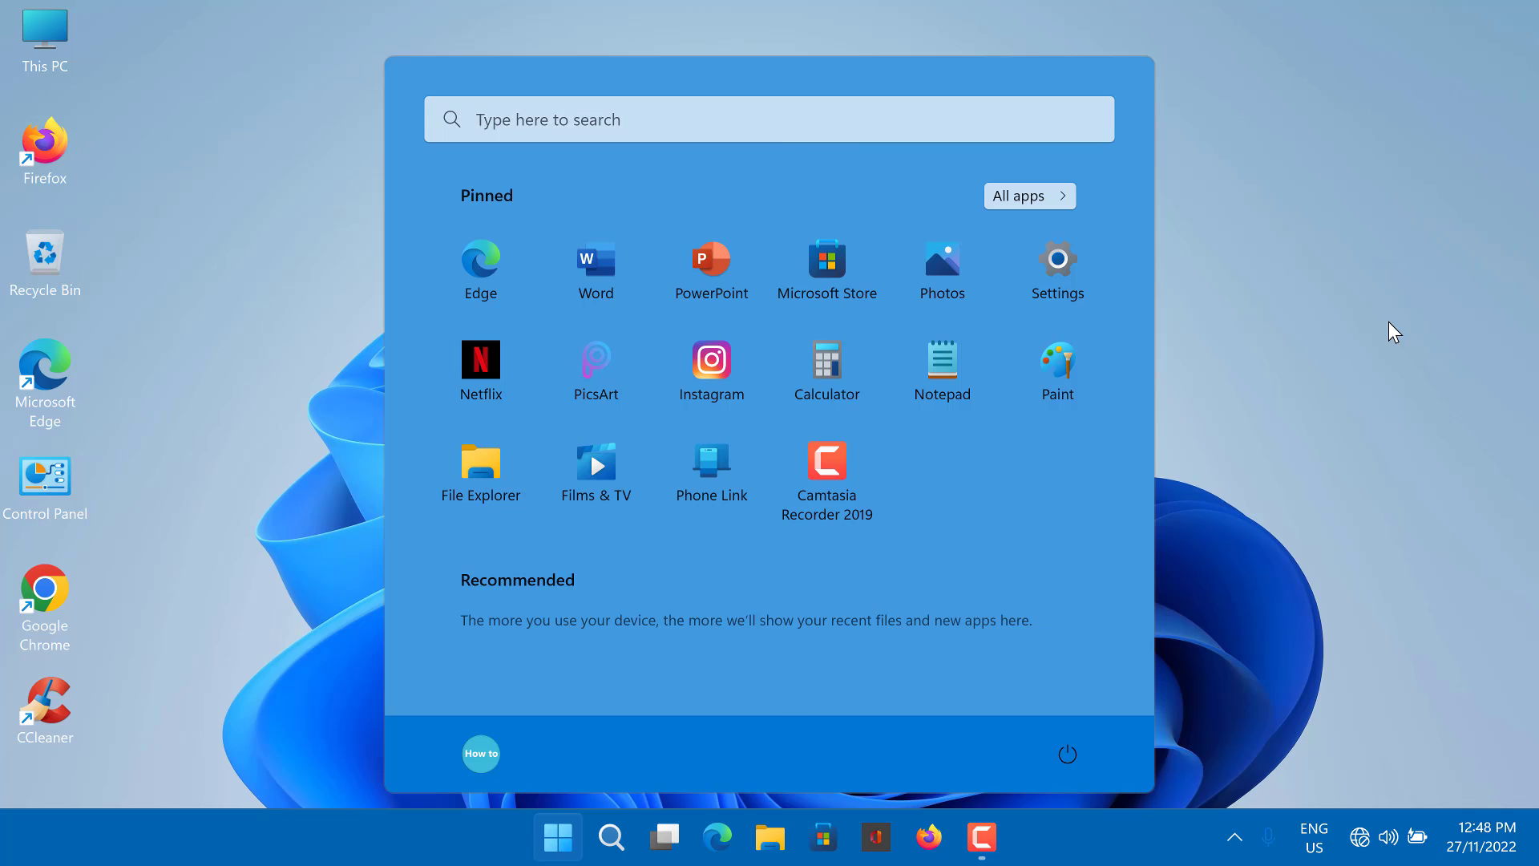
pyautogui.click(1389, 323)
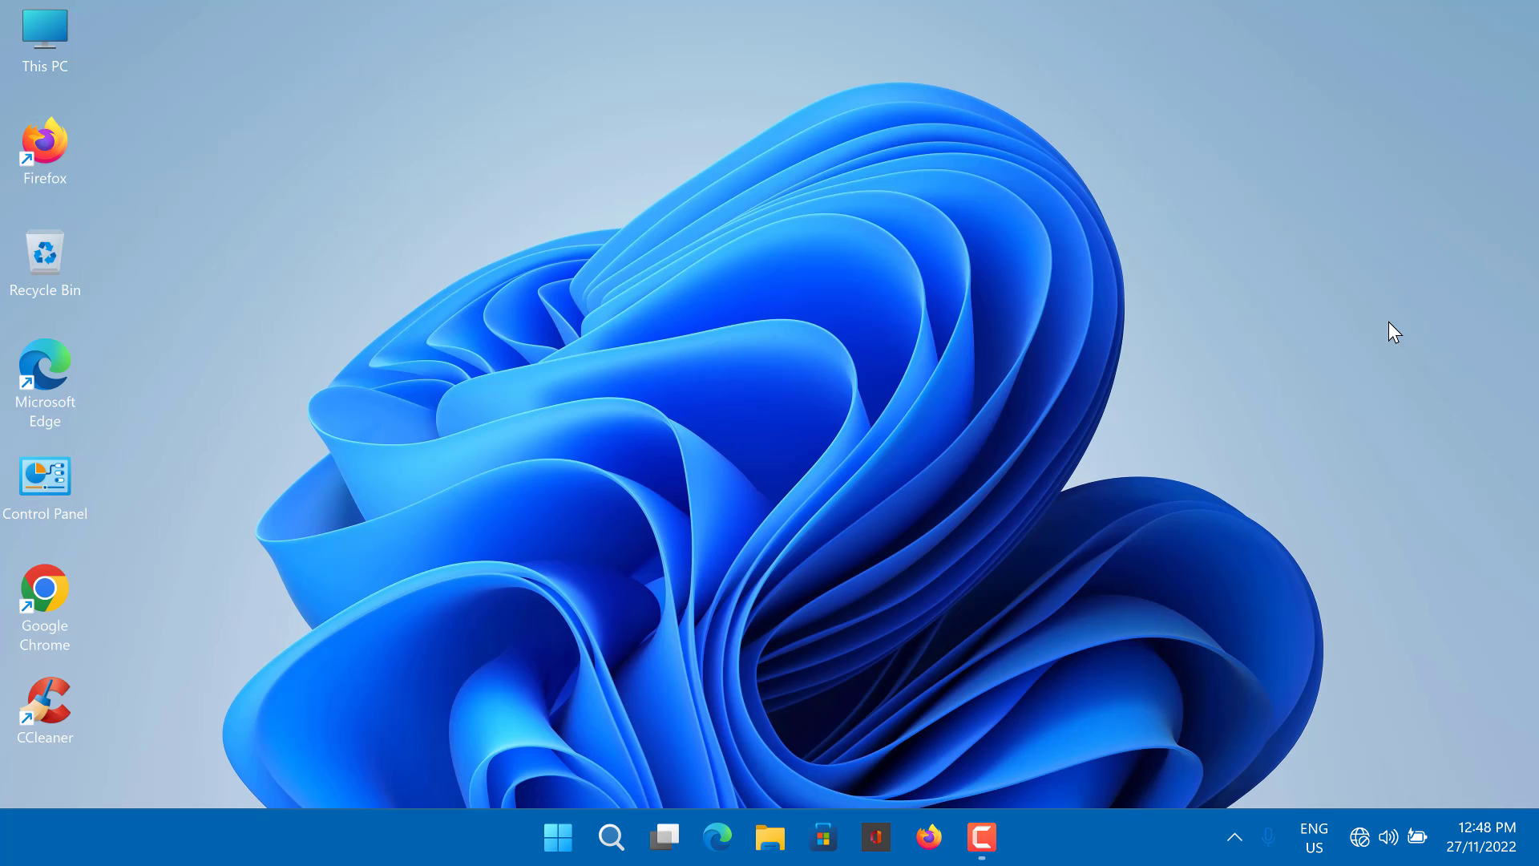